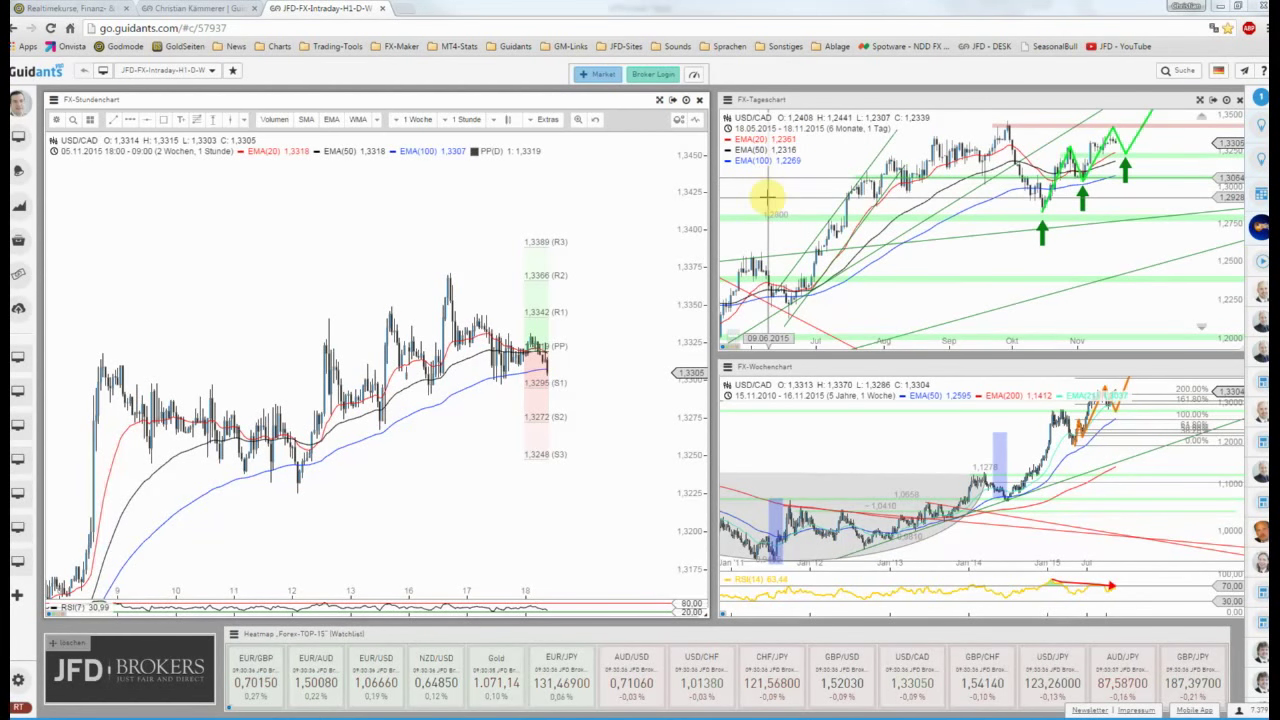
- Maximize the weekly USD/CAD chart and zoom out to reveal earlier years
{"action": "left_click", "coordinate": [1140, 387]}
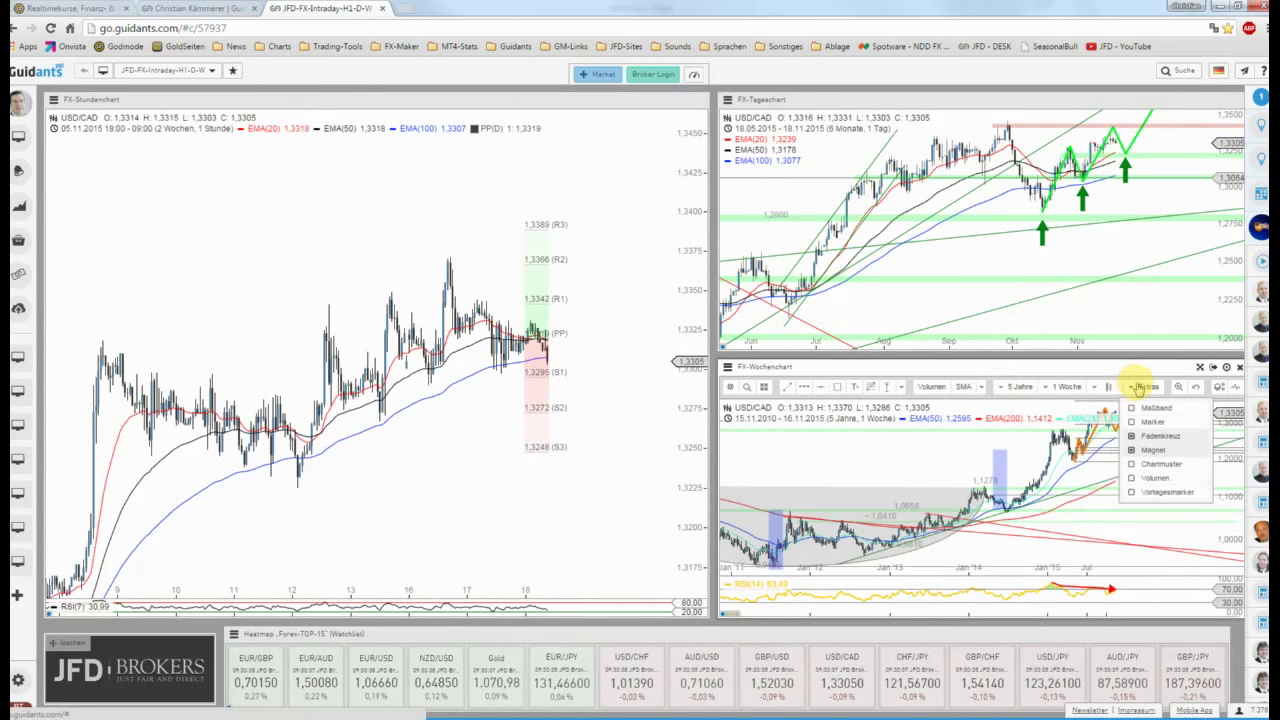
{"action": "left_click", "coordinate": [1200, 368]}
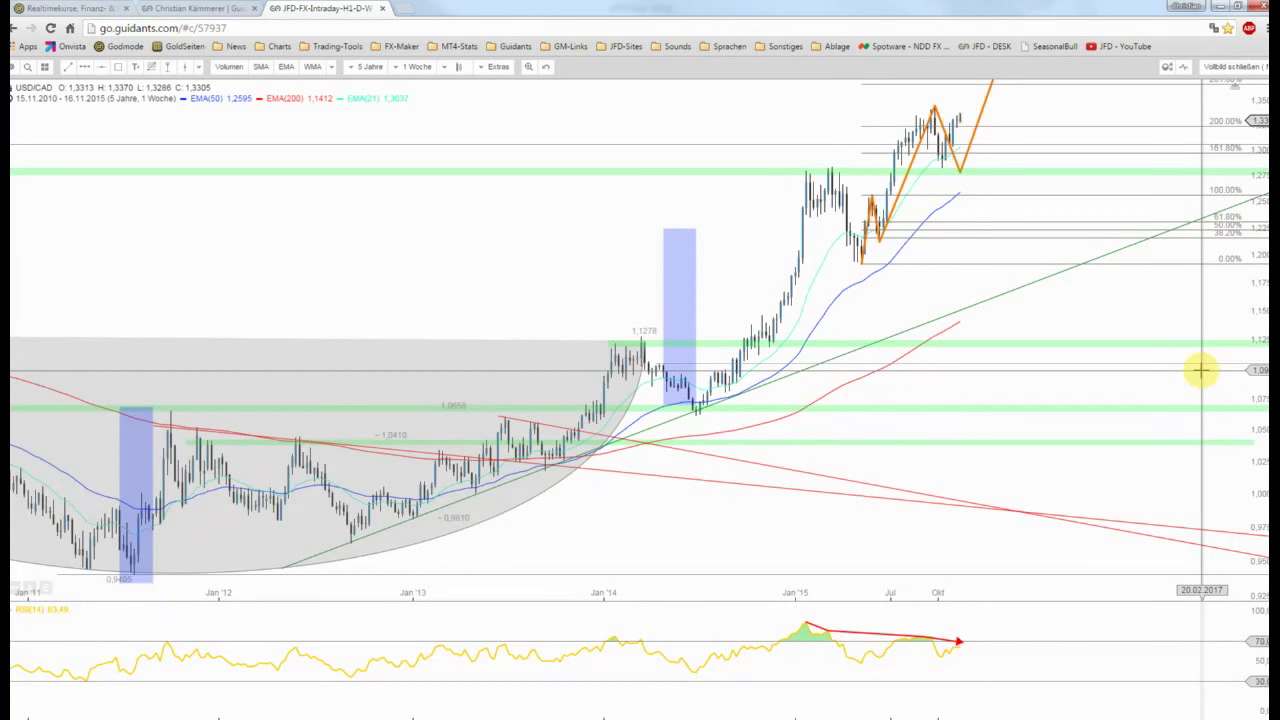
{"action": "scroll", "coordinate": [725, 260], "scroll_direction": "down", "scroll_amount": 2}
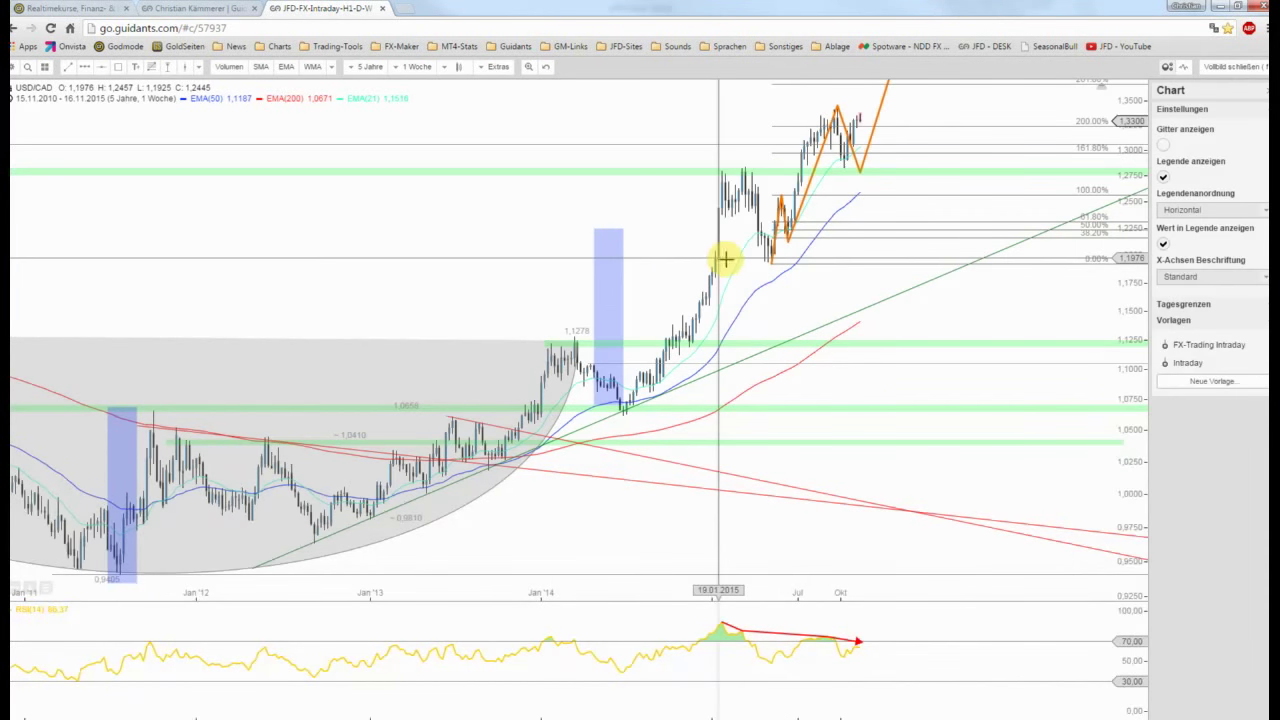
{"action": "scroll", "coordinate": [725, 260], "scroll_direction": "down", "scroll_amount": 2}
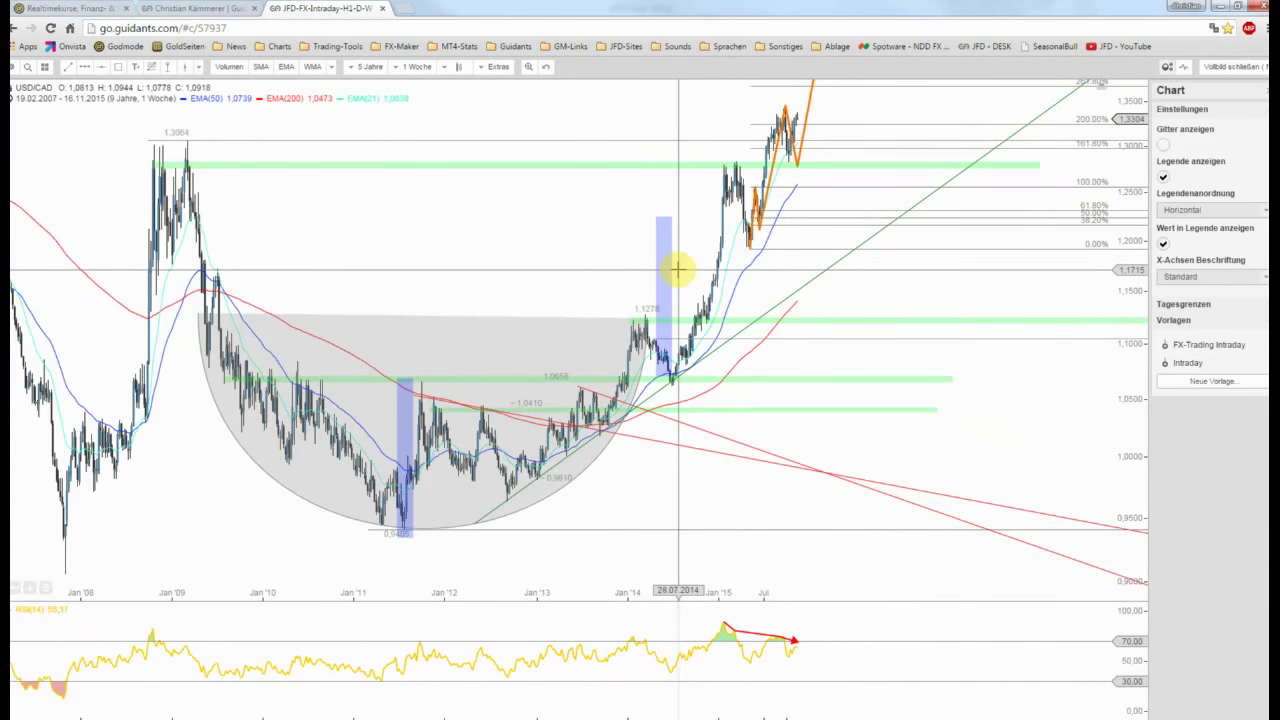
{"action": "left_click_drag", "start_coordinate": [634, 271], "coordinate": [694, 289]}
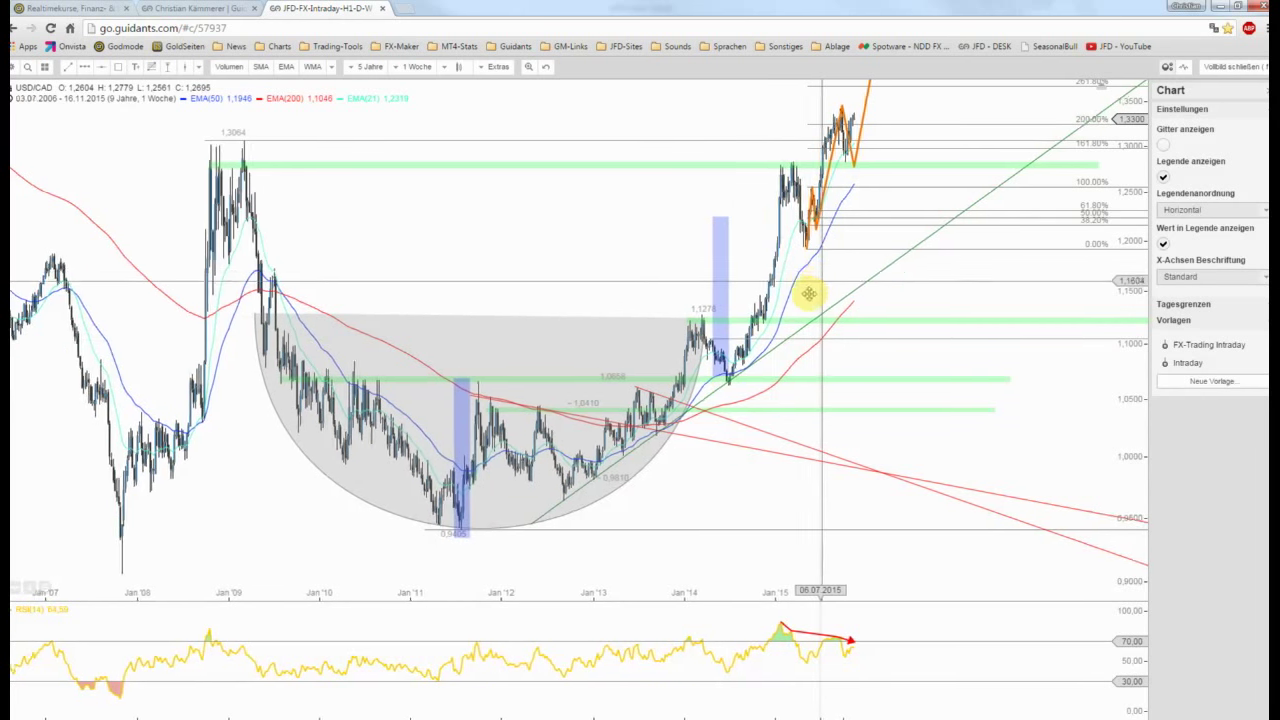
- Pan and zoom the weekly chart to bring the 1.40 zone and orange projected path into view
{"action": "left_click_drag", "start_coordinate": [809, 294], "coordinate": [415, 518]}
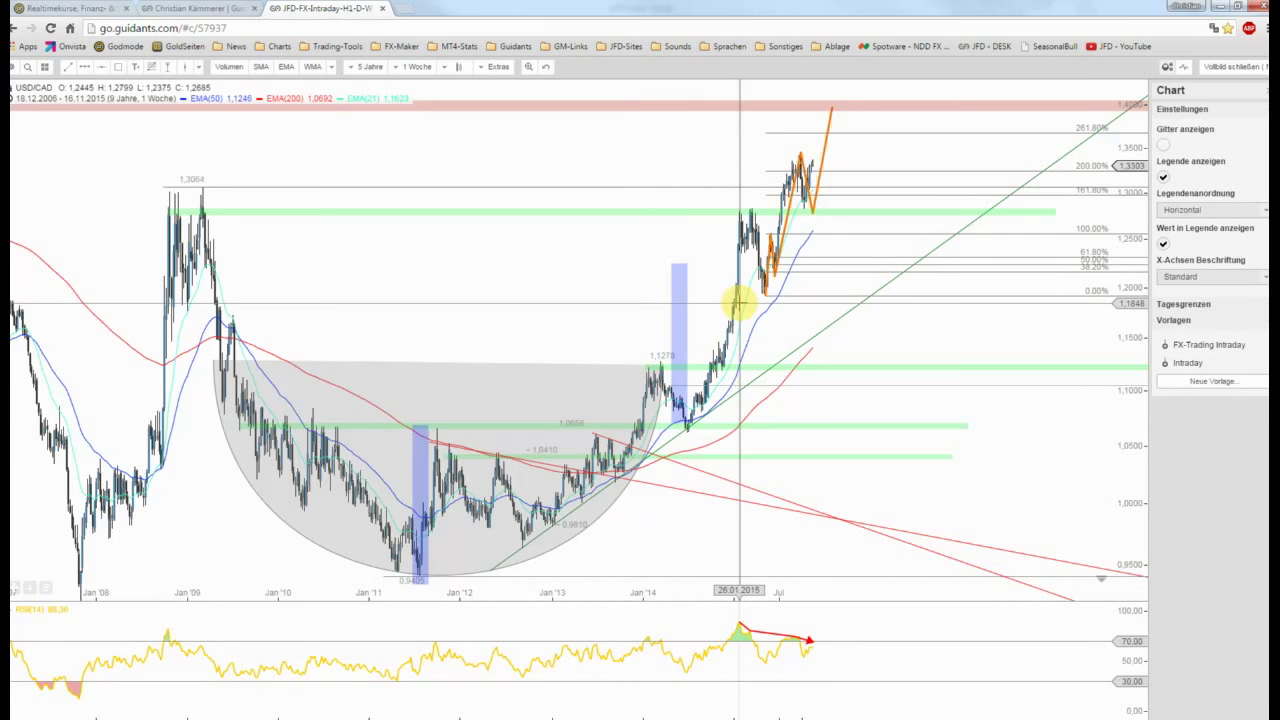
{"action": "scroll", "coordinate": [738, 304], "scroll_direction": "up", "scroll_amount": 1}
{"action": "scroll", "coordinate": [757, 307], "scroll_direction": "up", "scroll_amount": 1}
{"action": "scroll", "coordinate": [736, 333], "scroll_direction": "up", "scroll_amount": 1}
{"action": "scroll", "coordinate": [736, 333], "scroll_direction": "down", "scroll_amount": 1}
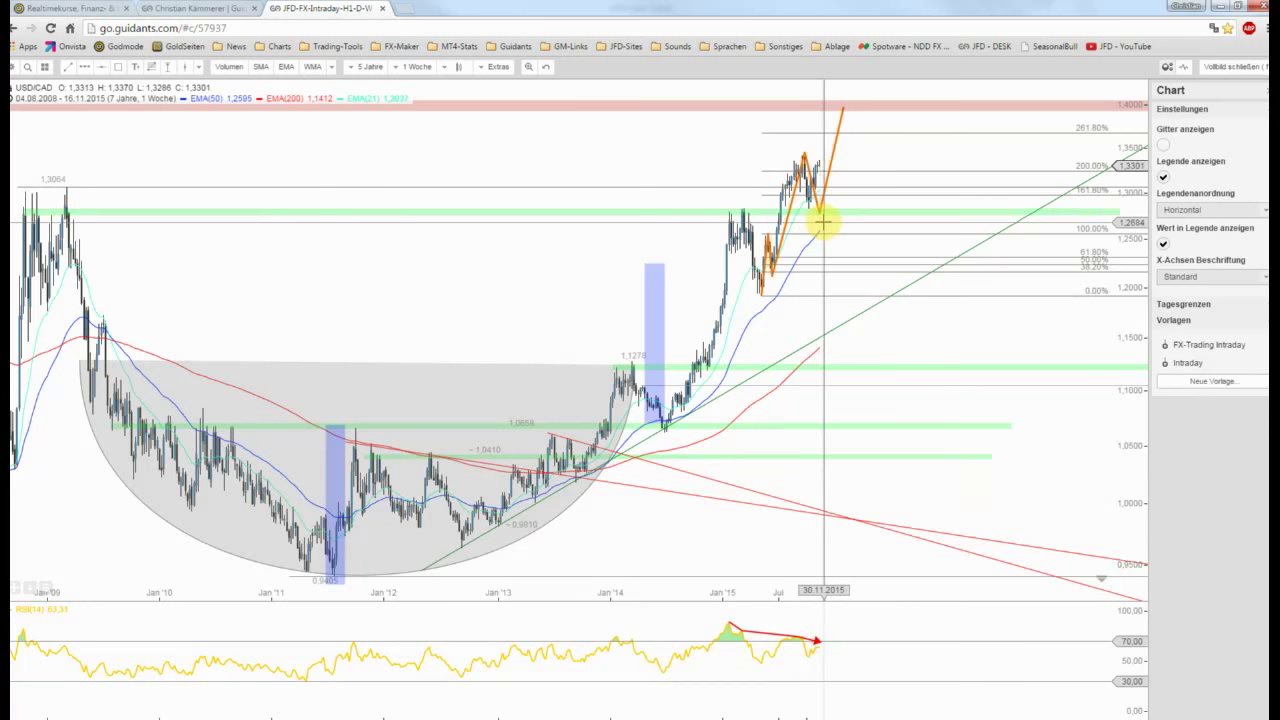
{"action": "scroll", "coordinate": [822, 214], "scroll_direction": "down", "scroll_amount": 1}
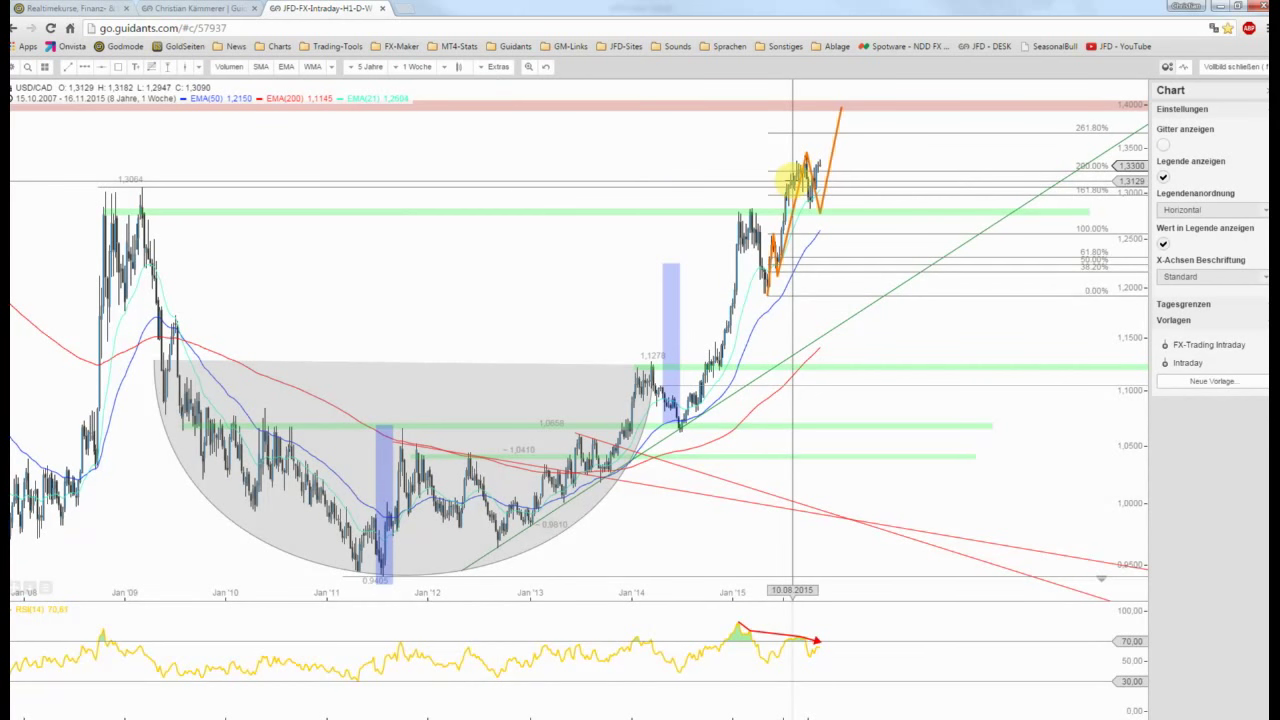
{"action": "scroll", "coordinate": [795, 183], "scroll_direction": "up", "scroll_amount": 2}
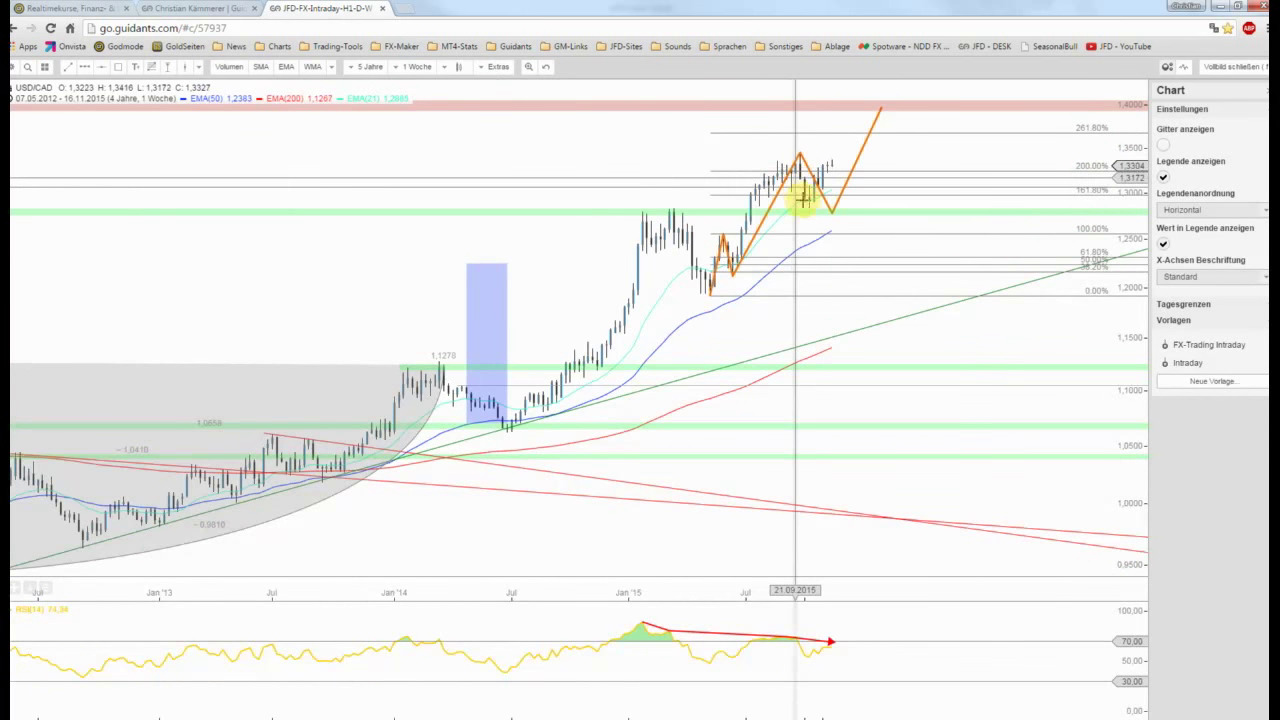
- Pull the orange path's top endpoint slightly left onto the pink 1.40 band, then zoom out to 2002–2015
{"action": "left_click", "coordinate": [831, 209]}
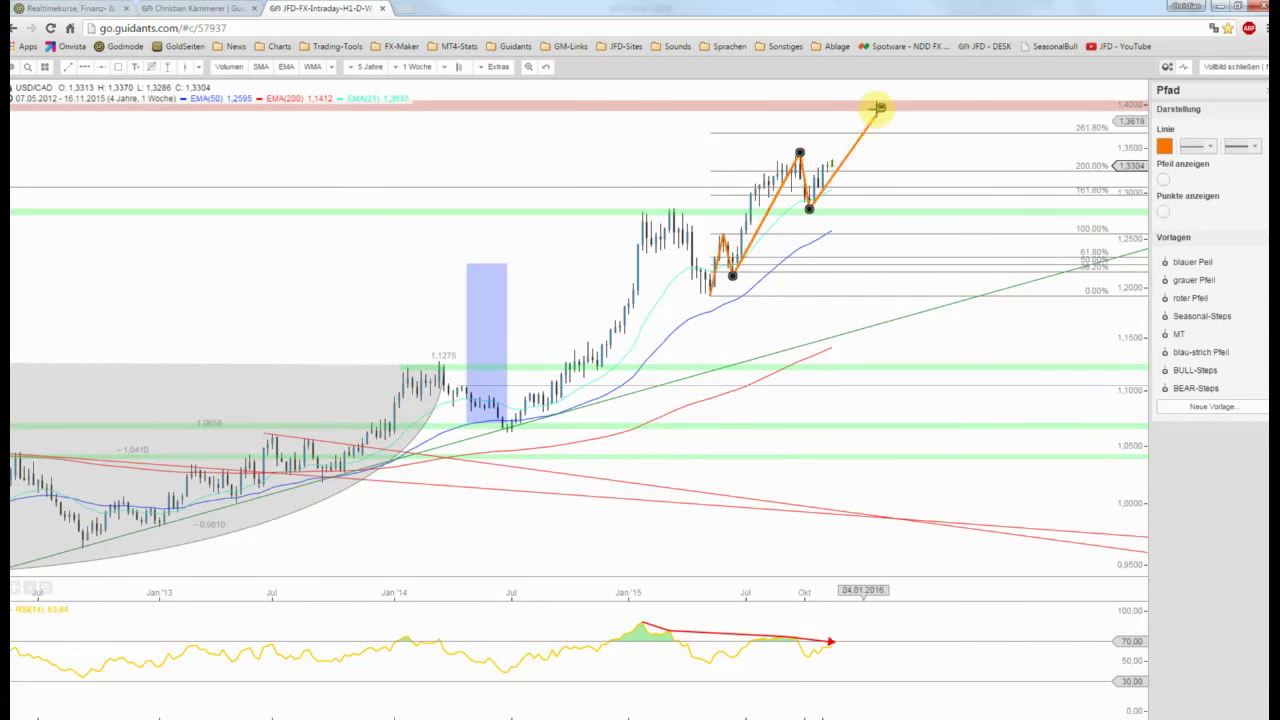
{"action": "mouse_move", "coordinate": [880, 107]}
{"action": "left_mouse_down"}
{"action": "mouse_move", "coordinate": [849, 104]}
{"action": "mouse_move", "coordinate": [865, 108]}
{"action": "mouse_move", "coordinate": [864, 125]}
{"action": "left_mouse_up"}
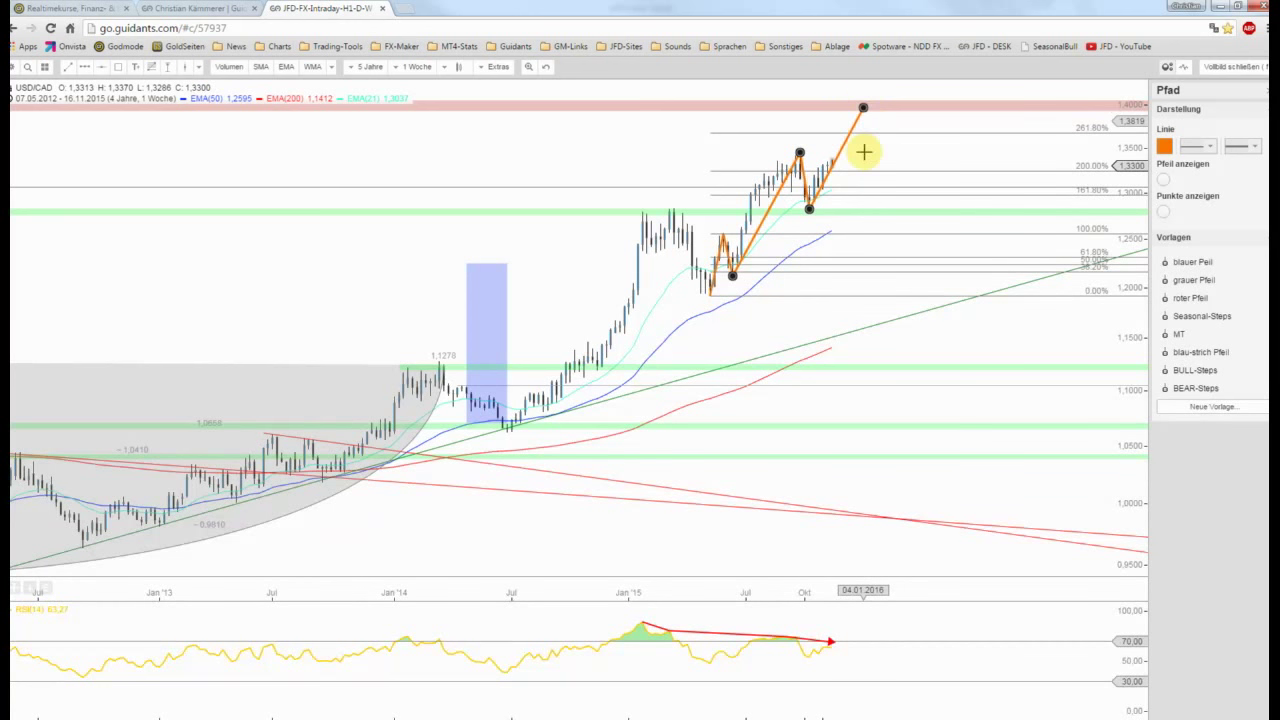
{"action": "left_click", "coordinate": [866, 170]}
{"action": "scroll", "coordinate": [870, 175], "scroll_direction": "down", "scroll_amount": 2}
{"action": "scroll", "coordinate": [871, 177], "scroll_direction": "down", "scroll_amount": 1}
{"action": "scroll", "coordinate": [870, 175], "scroll_direction": "down", "scroll_amount": 1}
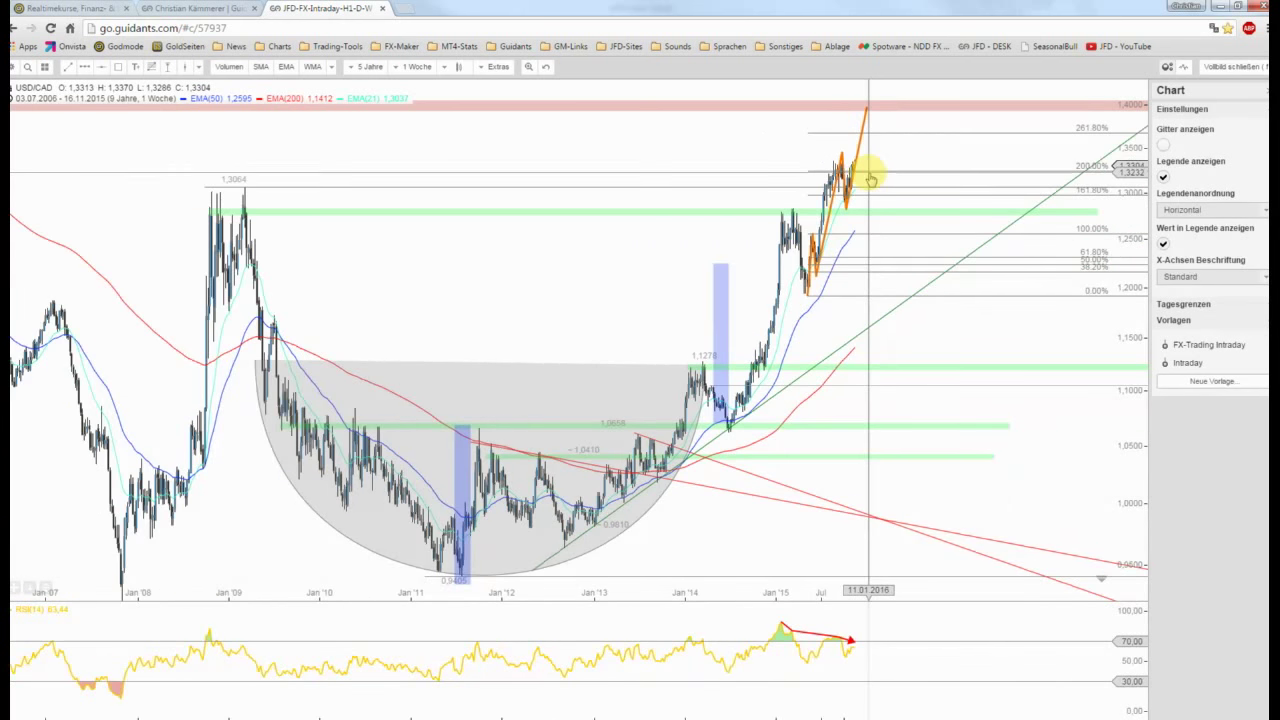
{"action": "scroll", "coordinate": [866, 177], "scroll_direction": "down", "scroll_amount": 1}
{"action": "scroll", "coordinate": [866, 177], "scroll_direction": "down", "scroll_amount": 1}
{"action": "scroll", "coordinate": [757, 195], "scroll_direction": "down", "scroll_amount": 1}
{"action": "left_click_drag", "start_coordinate": [757, 195], "coordinate": [756, 208]}
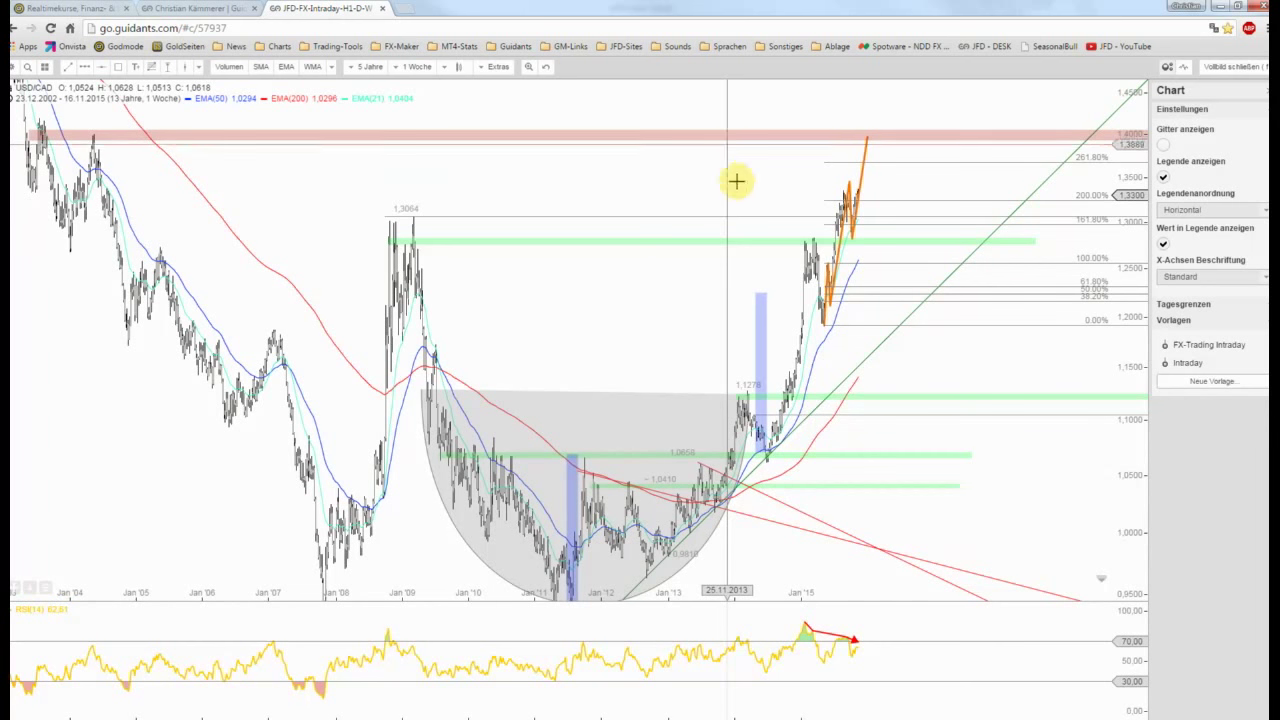
{"action": "scroll", "coordinate": [886, 289], "scroll_direction": "up", "scroll_amount": 3}
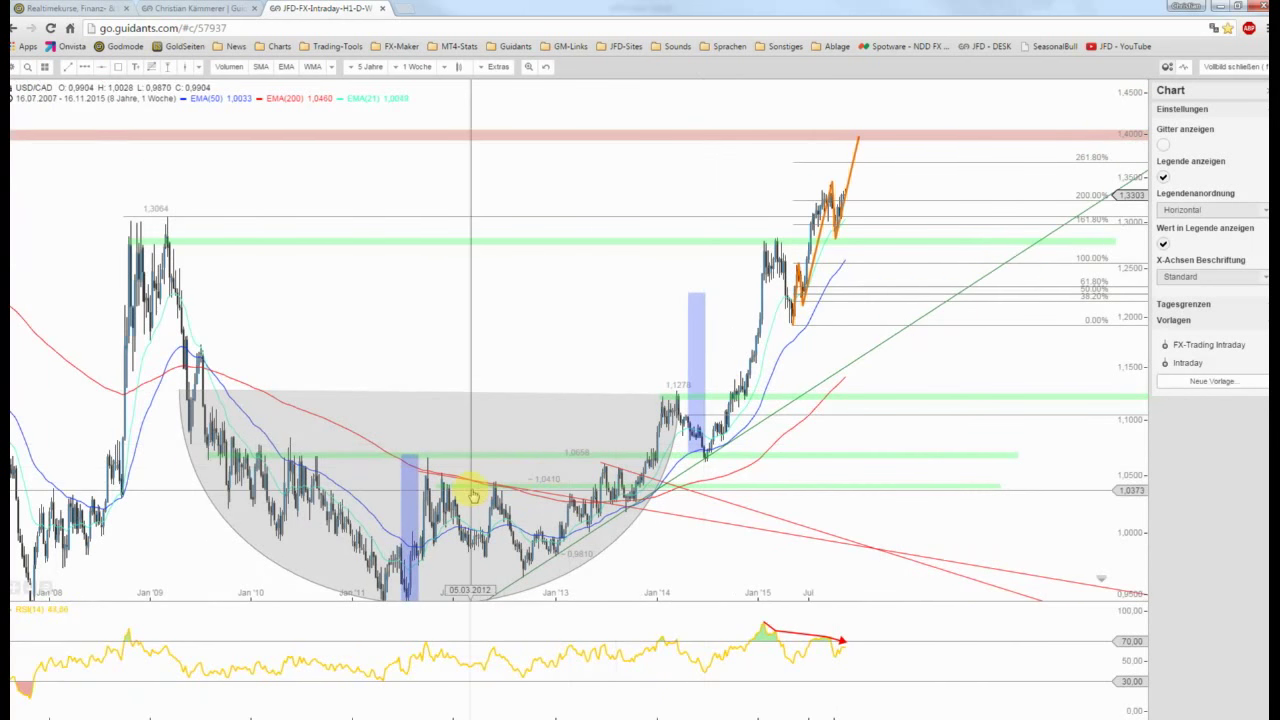
{"action": "left_click_drag", "start_coordinate": [471, 491], "coordinate": [466, 457]}
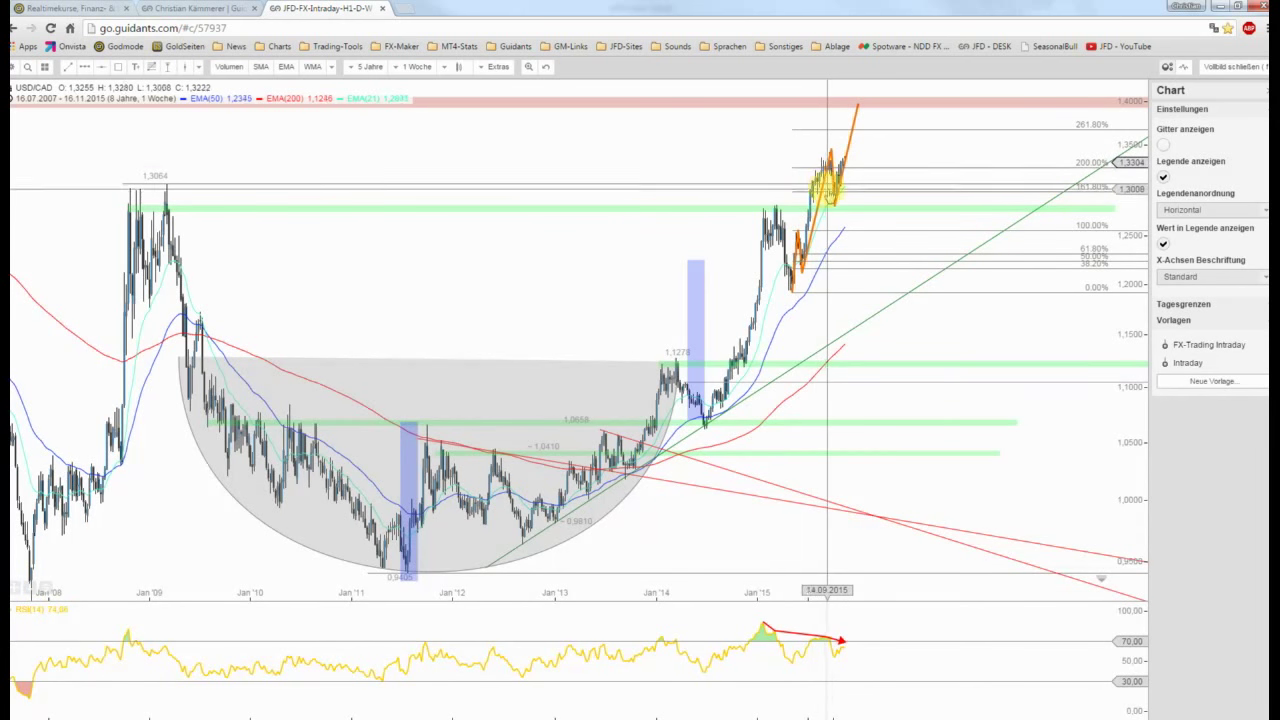
{"action": "scroll", "coordinate": [906, 158], "scroll_direction": "up", "scroll_amount": 2}
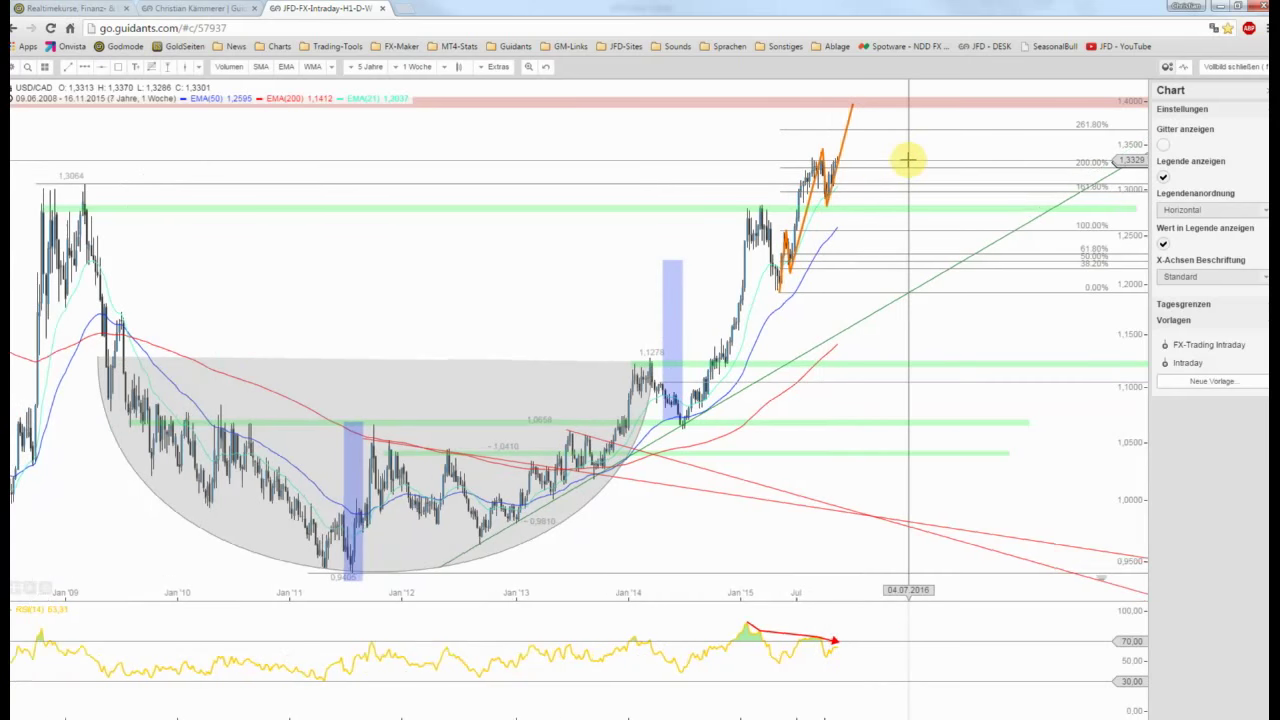
- Switch from the weekly to the full-screen daily USD/CAD chart and frame its arrows and zigzag projection
{"action": "left_click", "coordinate": [1226, 72]}
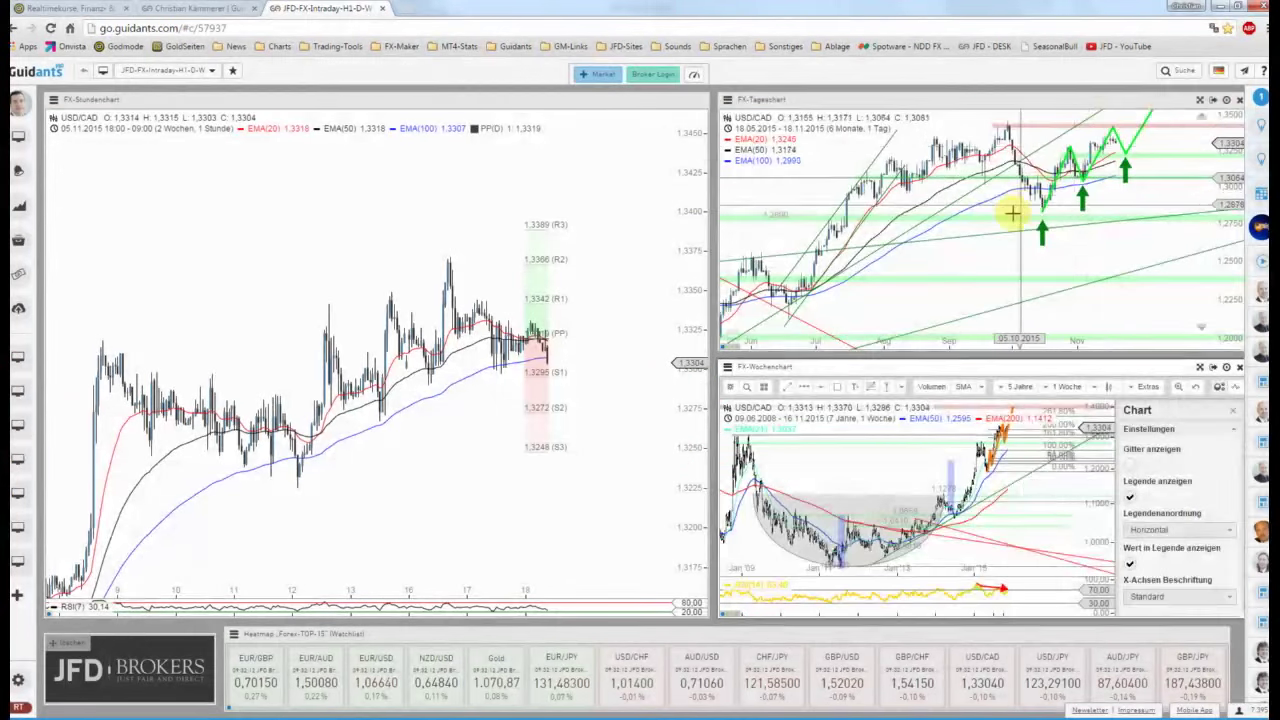
{"action": "left_click", "coordinate": [994, 251]}
{"action": "left_click", "coordinate": [1213, 100]}
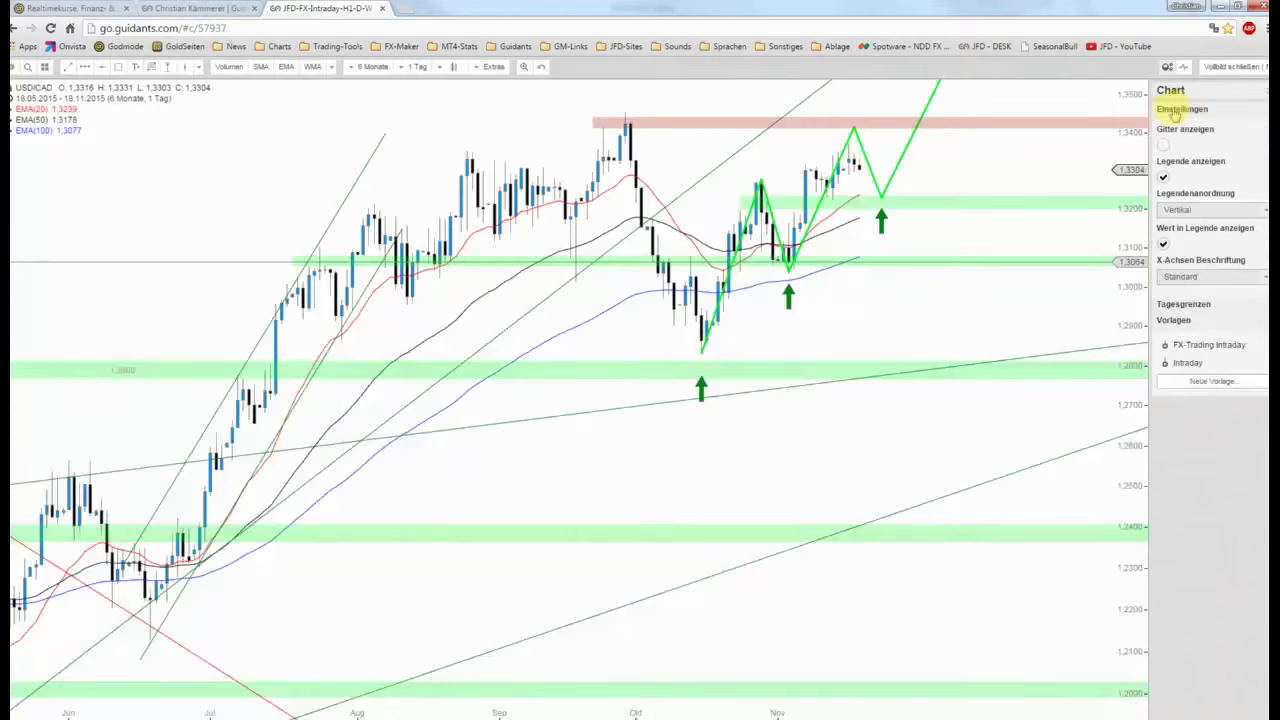
{"action": "scroll", "coordinate": [886, 286], "scroll_direction": "down", "scroll_amount": 1}
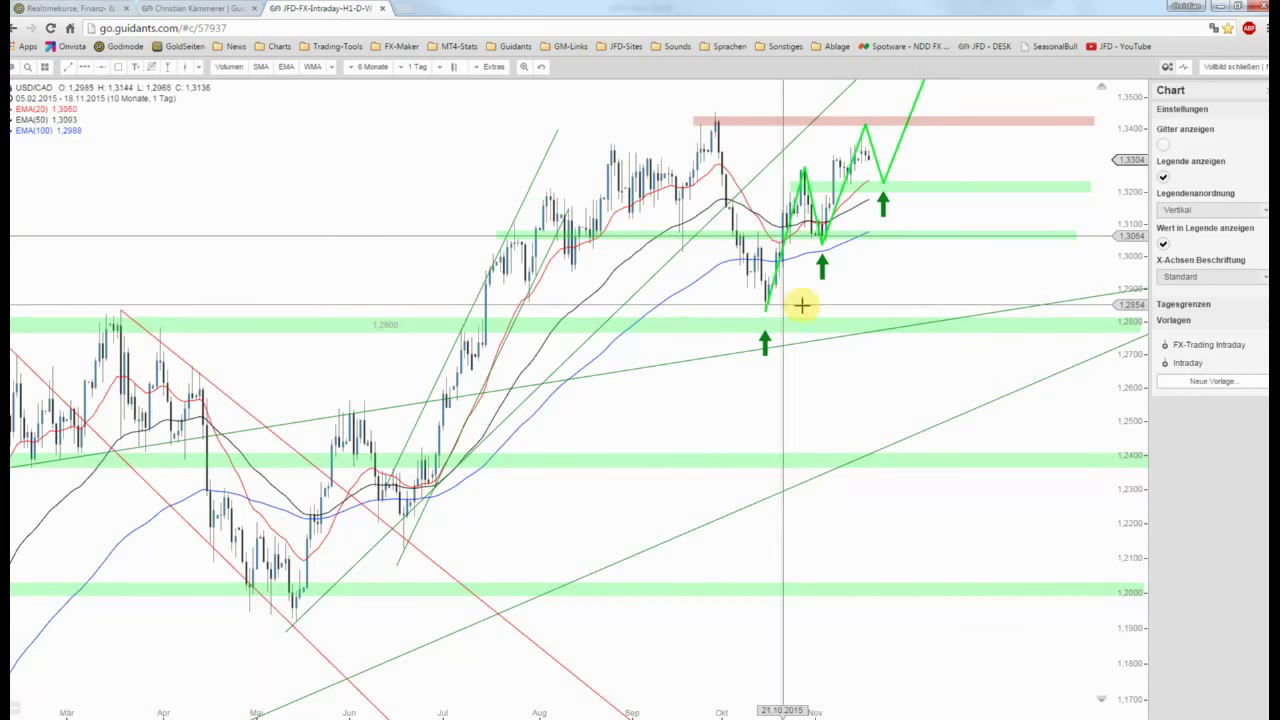
{"action": "scroll", "coordinate": [895, 305], "scroll_direction": "down", "scroll_amount": 1}
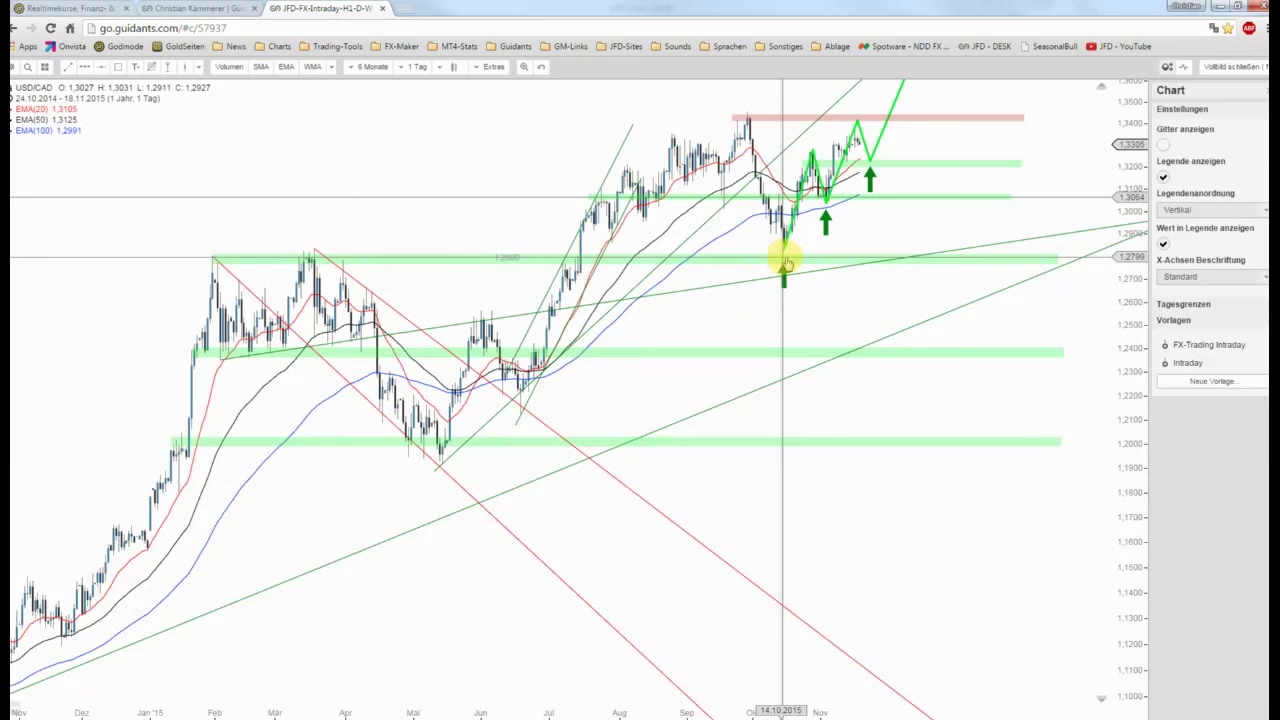
{"action": "scroll", "coordinate": [790, 252], "scroll_direction": "up", "scroll_amount": 3}
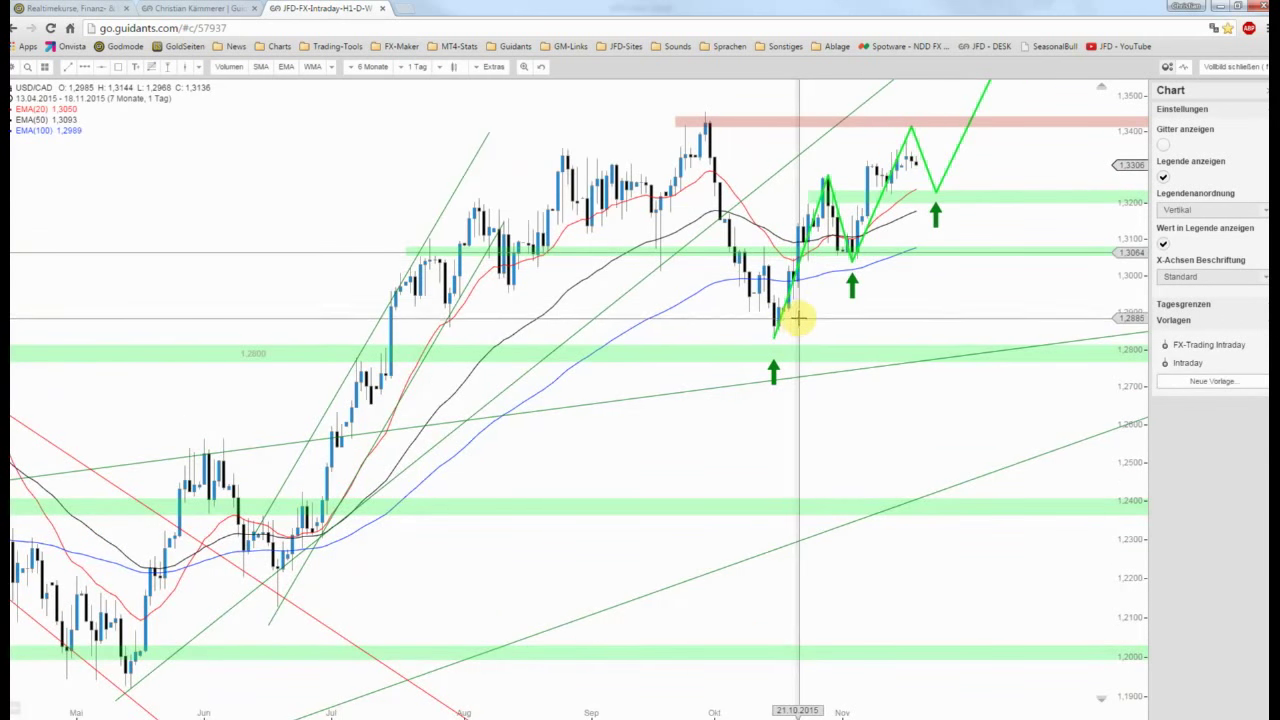
{"action": "left_click_drag", "start_coordinate": [790, 320], "coordinate": [786, 350]}
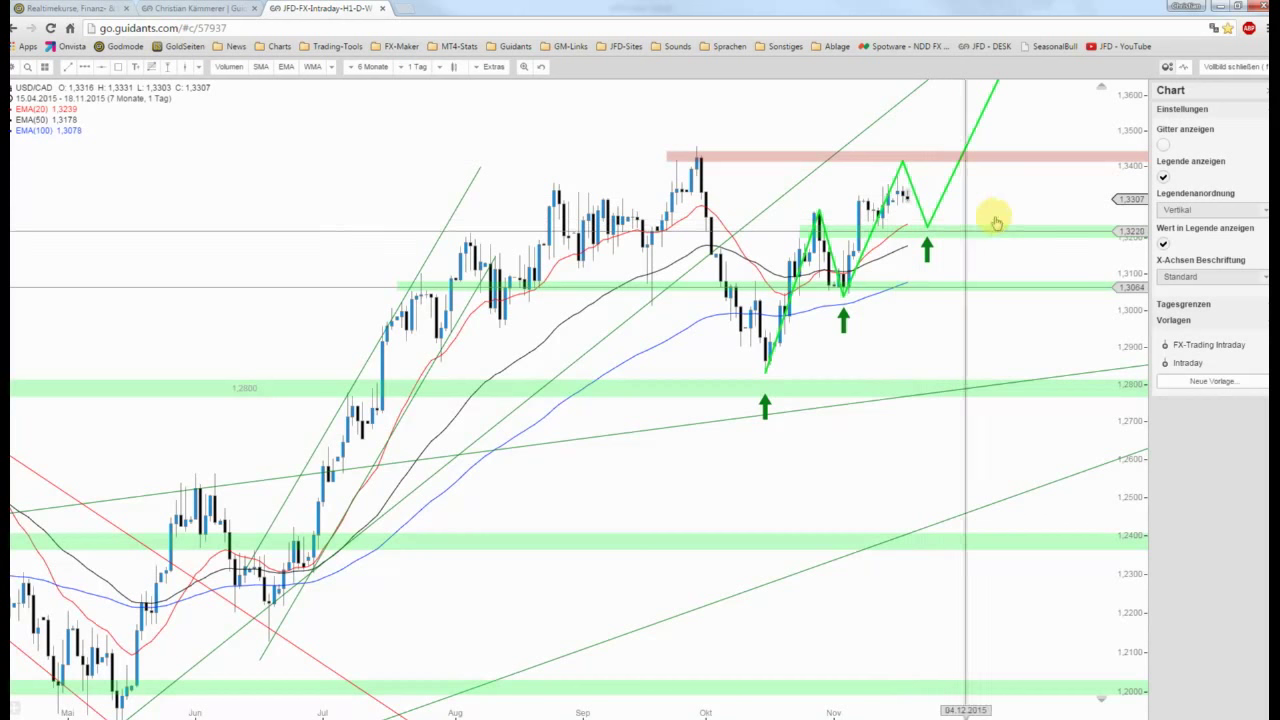
{"action": "scroll", "coordinate": [993, 215], "scroll_direction": "up", "scroll_amount": 2}
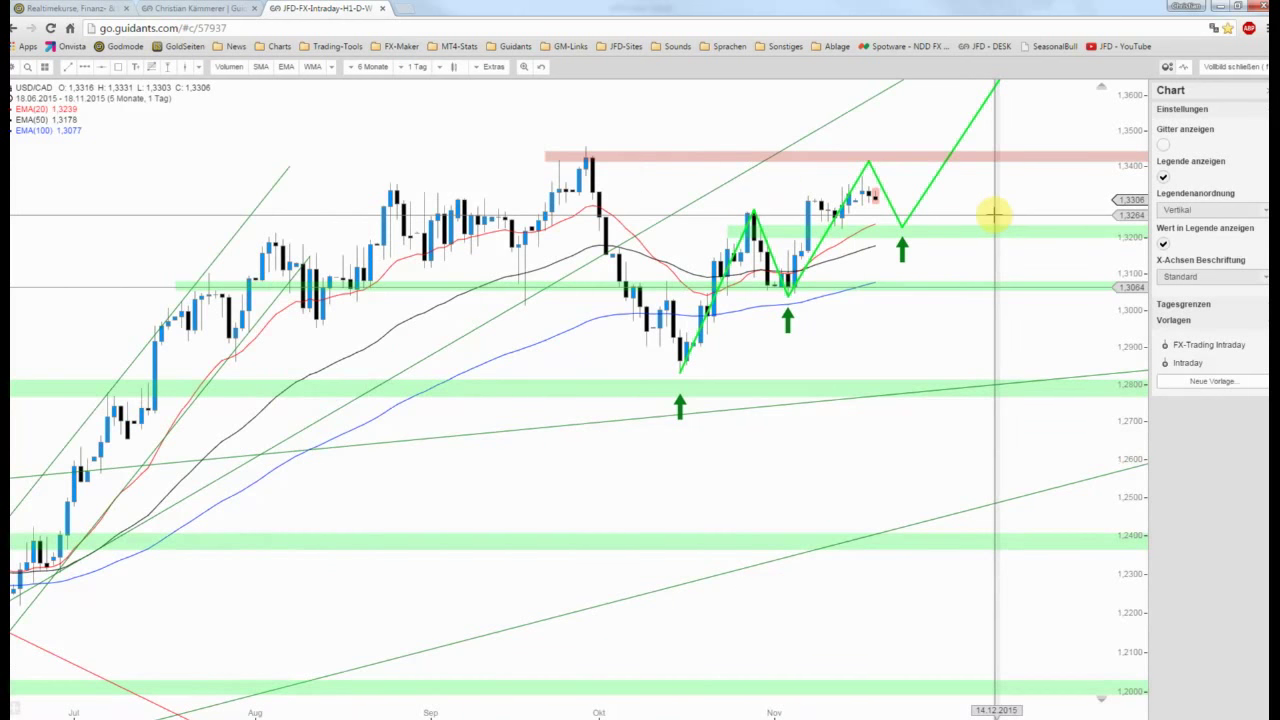
{"action": "scroll", "coordinate": [954, 240], "scroll_direction": "up", "scroll_amount": 2}
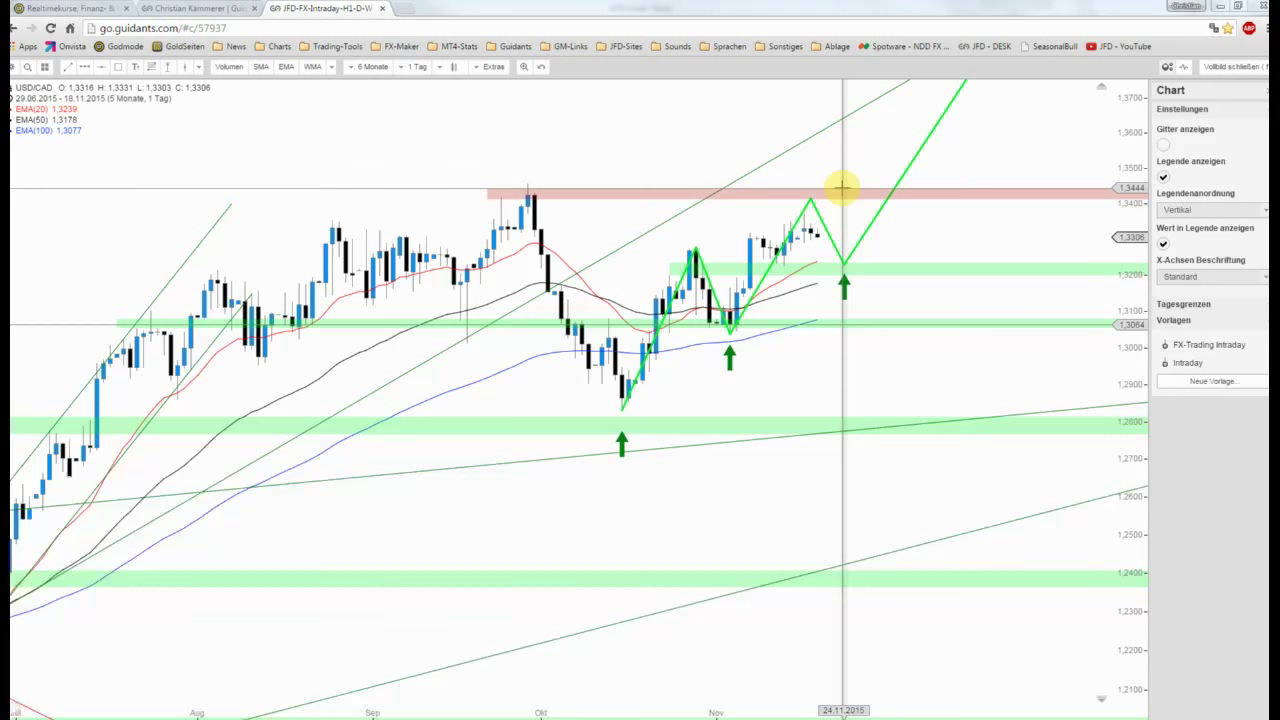
- Zoom out and compress the daily price scale so the projected path up to about 1.42 fits
{"action": "scroll", "coordinate": [845, 175], "scroll_direction": "down", "scroll_amount": 1}
{"action": "mouse_move", "coordinate": [1123, 177]}
{"action": "left_mouse_down"}
{"action": "mouse_move", "coordinate": [1119, 217]}
{"action": "mouse_move", "coordinate": [1027, 208]}
{"action": "left_mouse_up"}
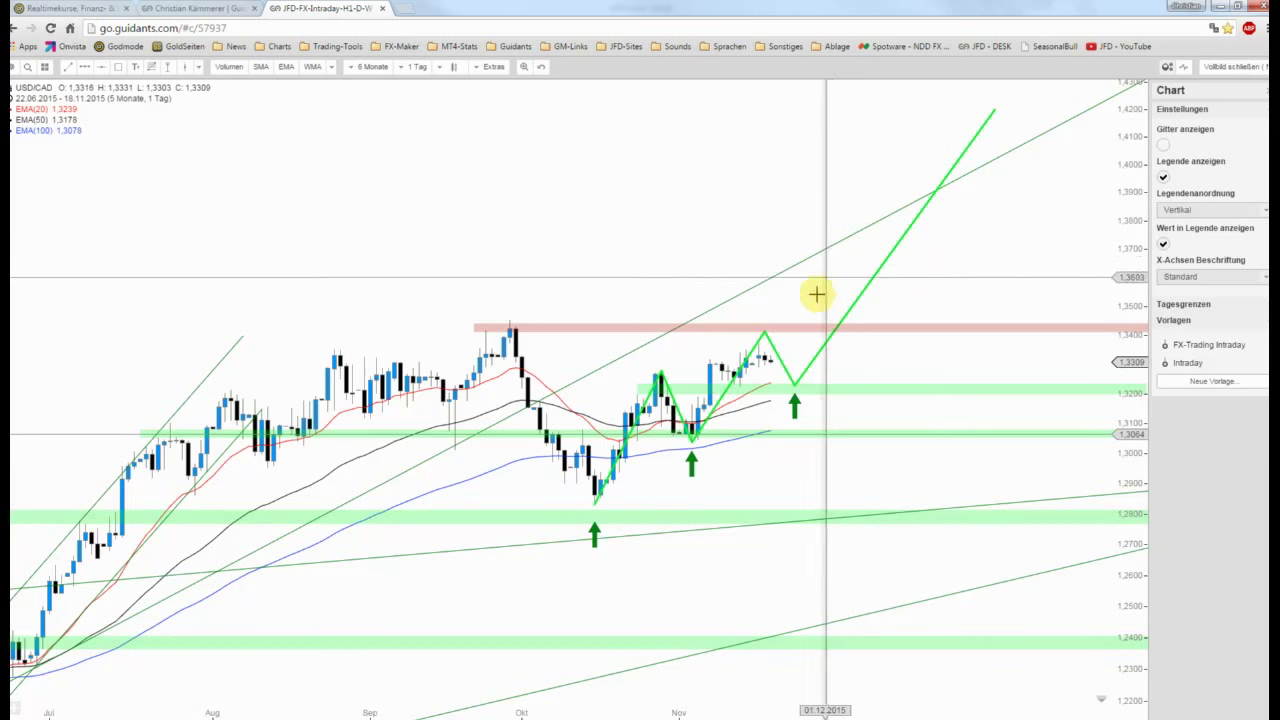
{"action": "scroll", "coordinate": [812, 300], "scroll_direction": "up", "scroll_amount": 1}
{"action": "scroll", "coordinate": [818, 283], "scroll_direction": "up", "scroll_amount": 1}
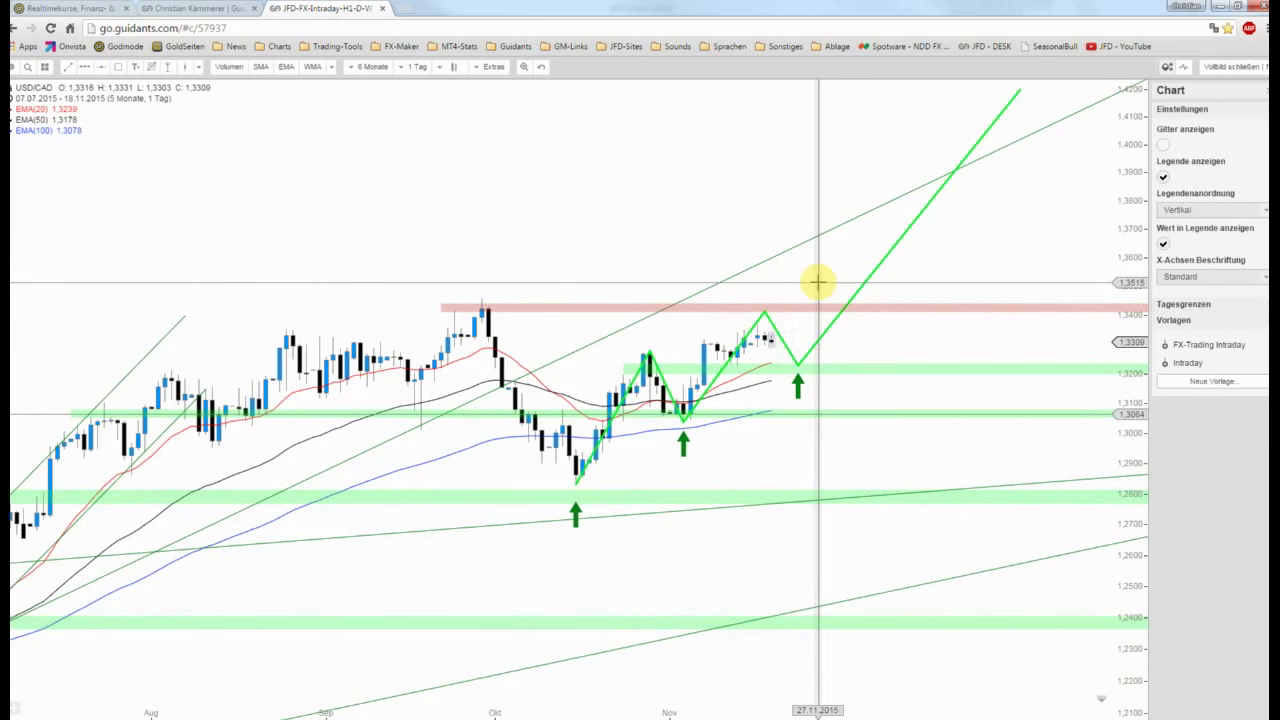
{"action": "scroll", "coordinate": [812, 285], "scroll_direction": "up", "scroll_amount": 1}
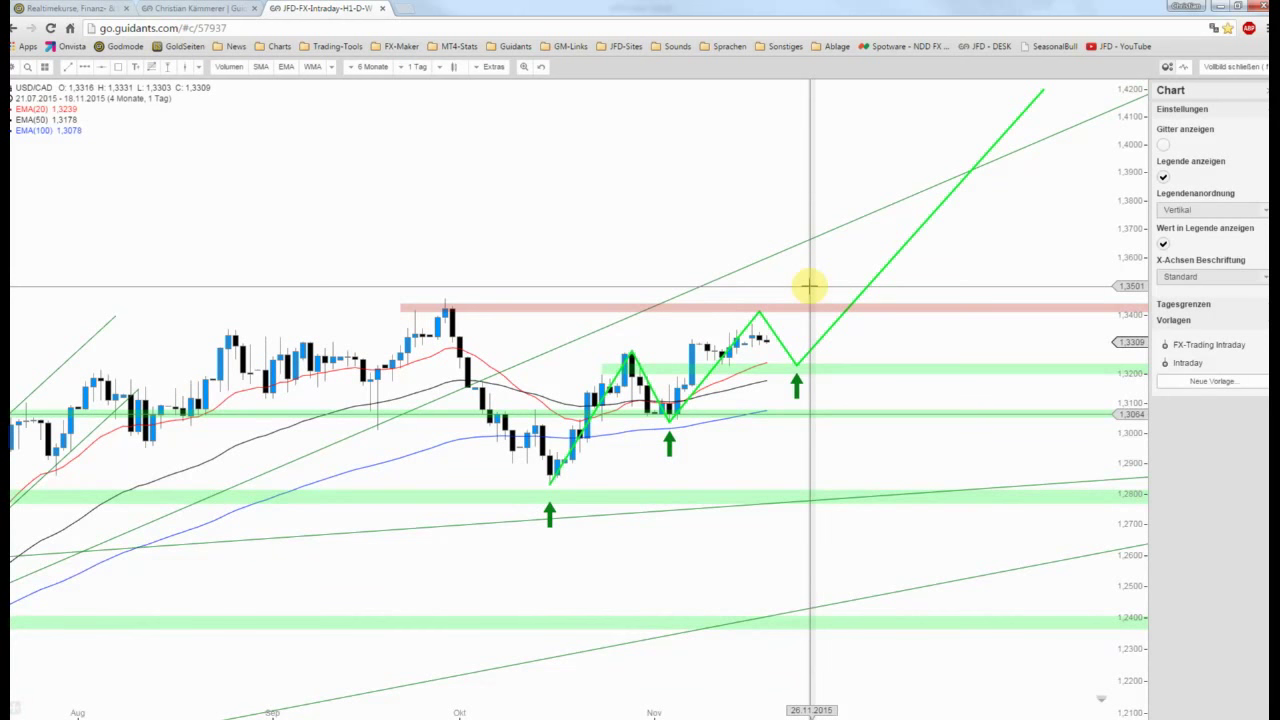
{"action": "scroll", "coordinate": [809, 287], "scroll_direction": "down", "scroll_amount": 1}
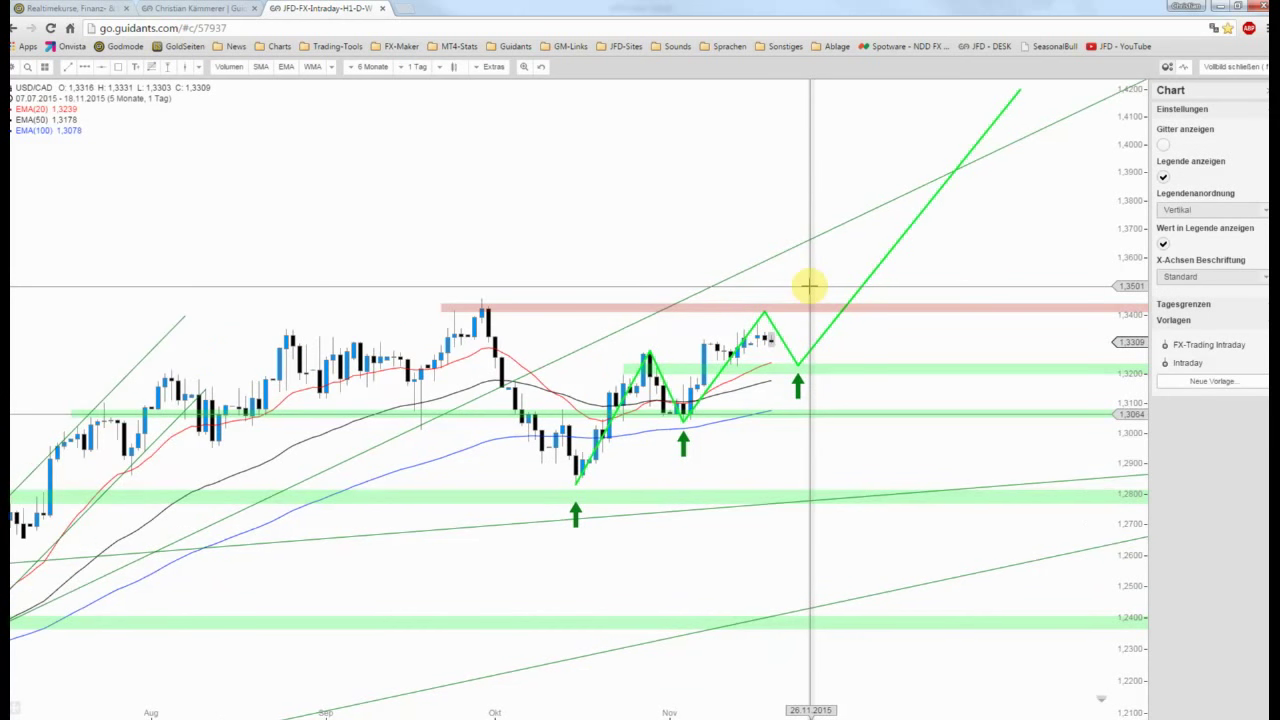
{"action": "scroll", "coordinate": [809, 287], "scroll_direction": "down", "scroll_amount": 1}
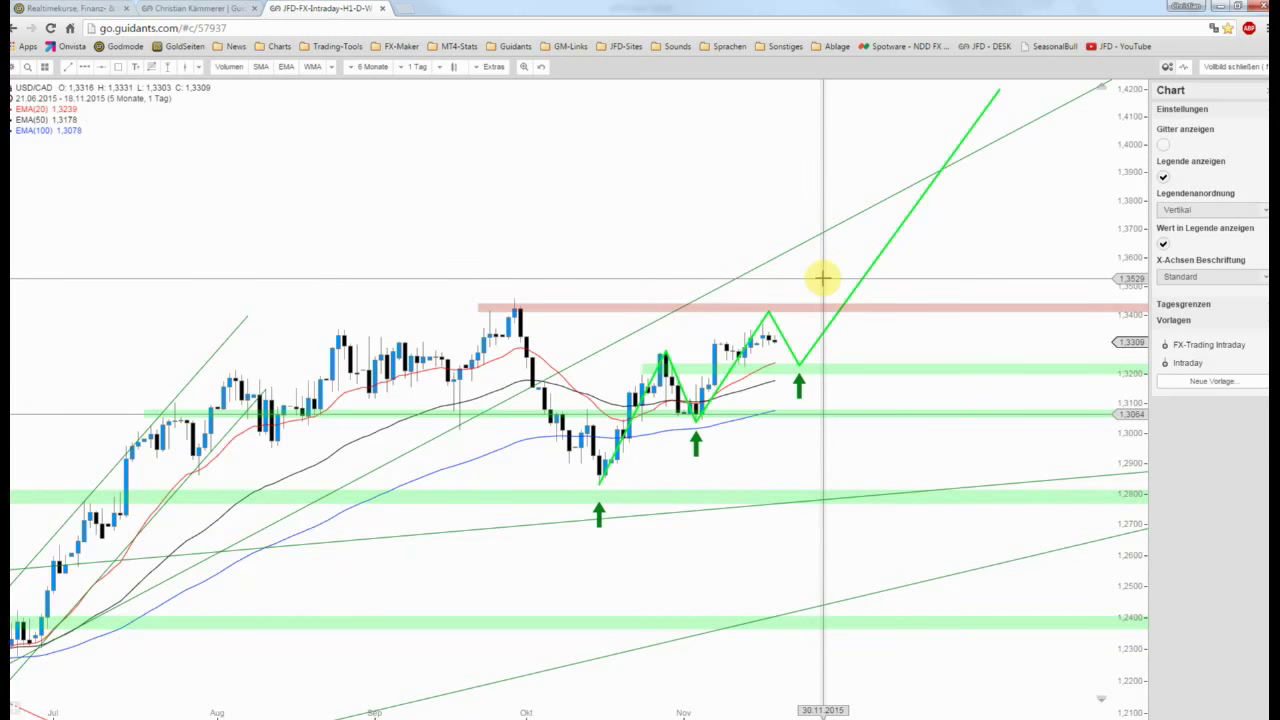
{"action": "scroll", "coordinate": [820, 280], "scroll_direction": "up", "scroll_amount": 1}
{"action": "scroll", "coordinate": [810, 291], "scroll_direction": "up", "scroll_amount": 1}
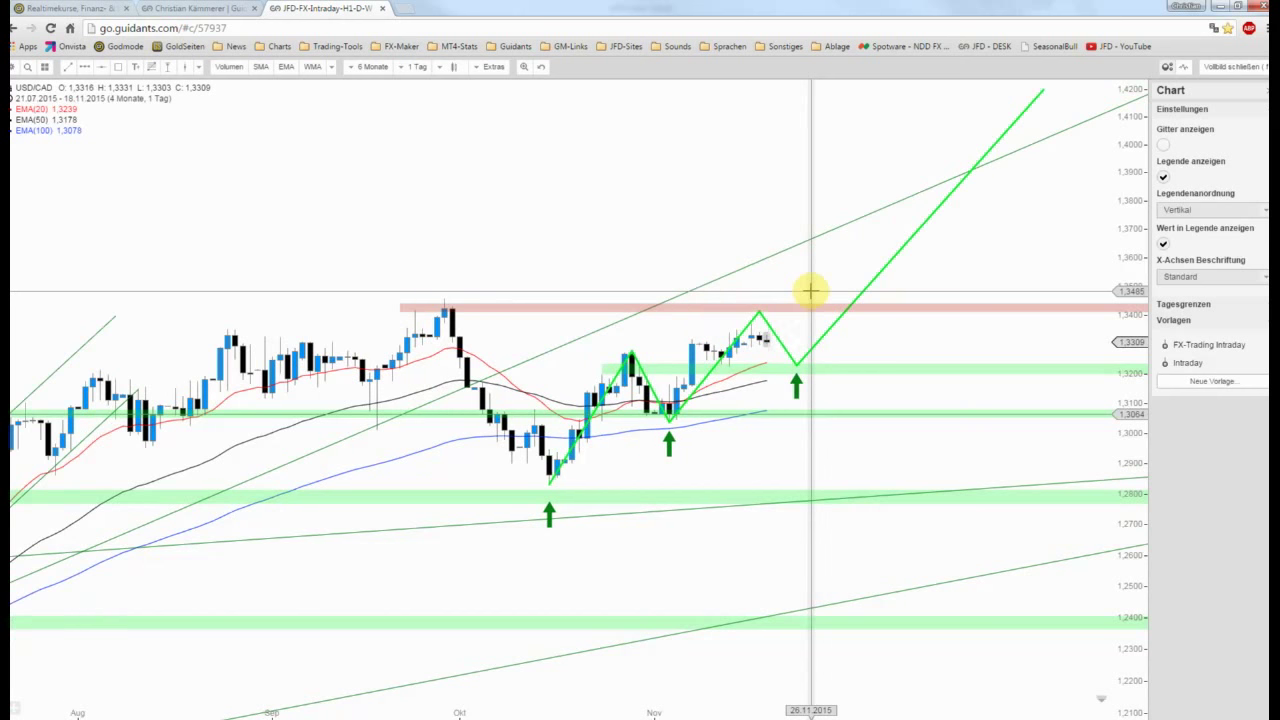
{"action": "scroll", "coordinate": [810, 291], "scroll_direction": "down", "scroll_amount": 1}
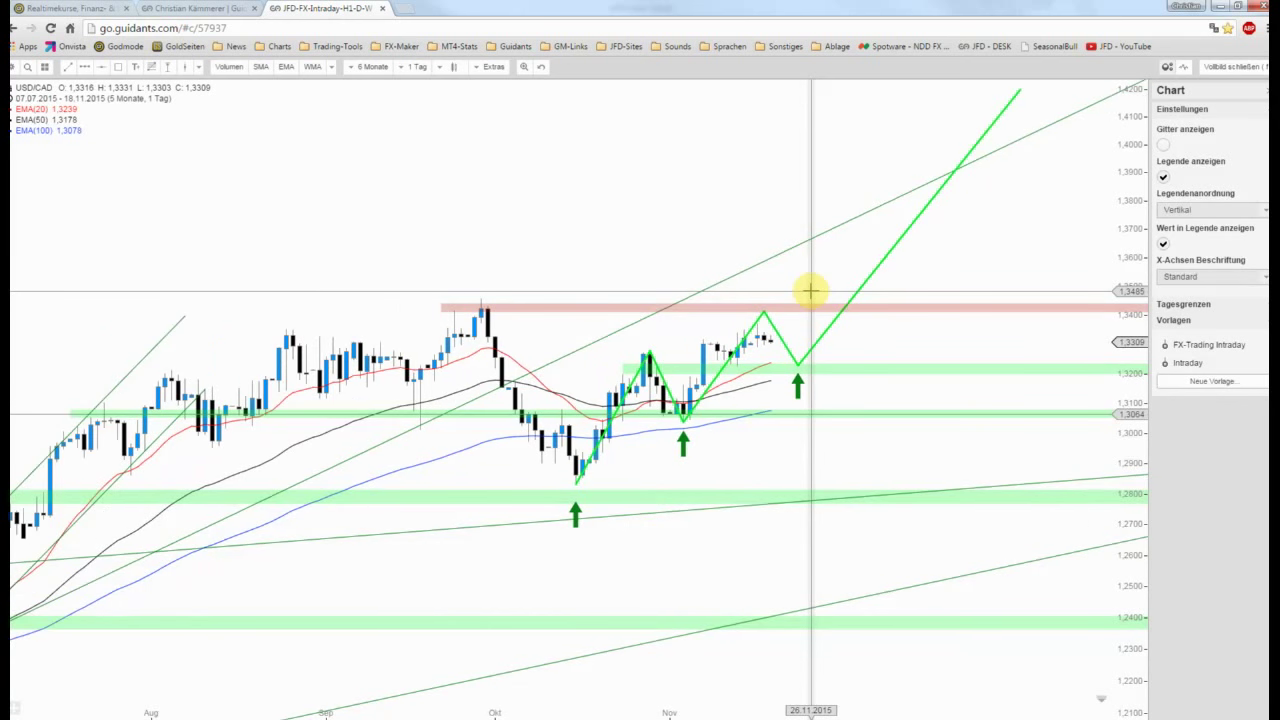
{"action": "scroll", "coordinate": [810, 291], "scroll_direction": "down", "scroll_amount": 1}
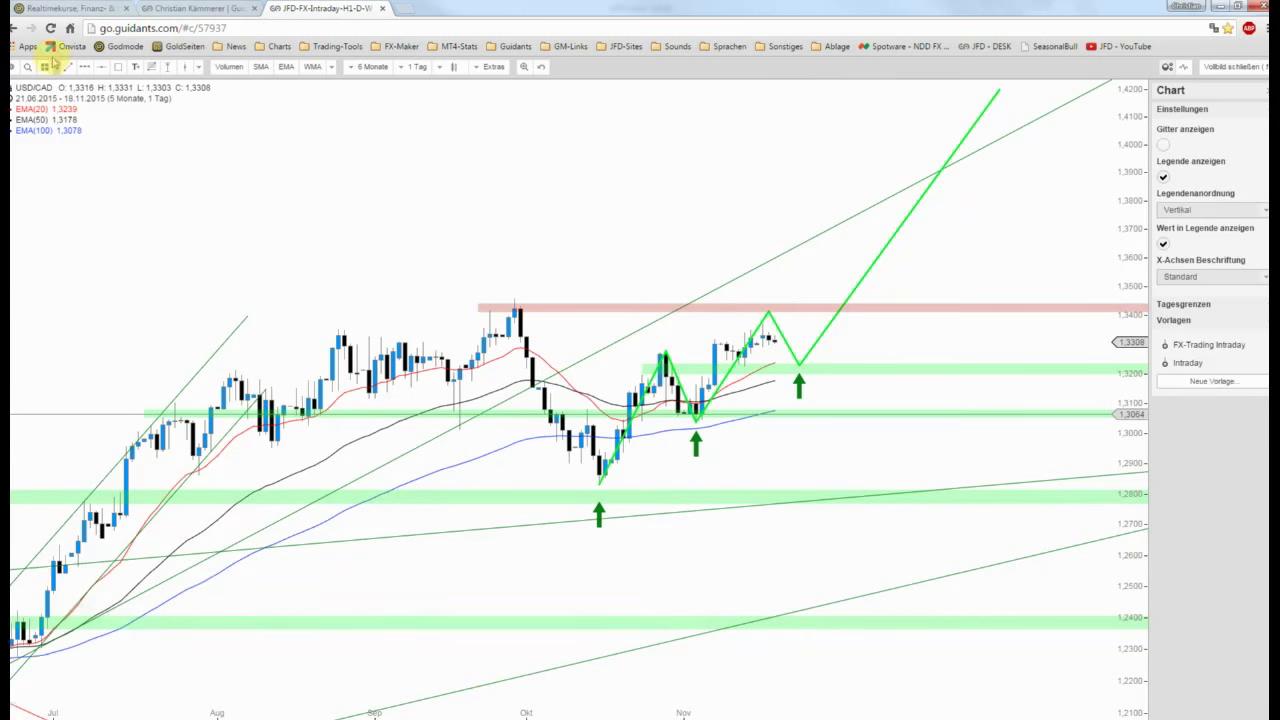
- Zoom the daily chart in, then leave full screen for the hourly, daily and weekly dashboard
{"action": "left_click", "coordinate": [50, 88]}
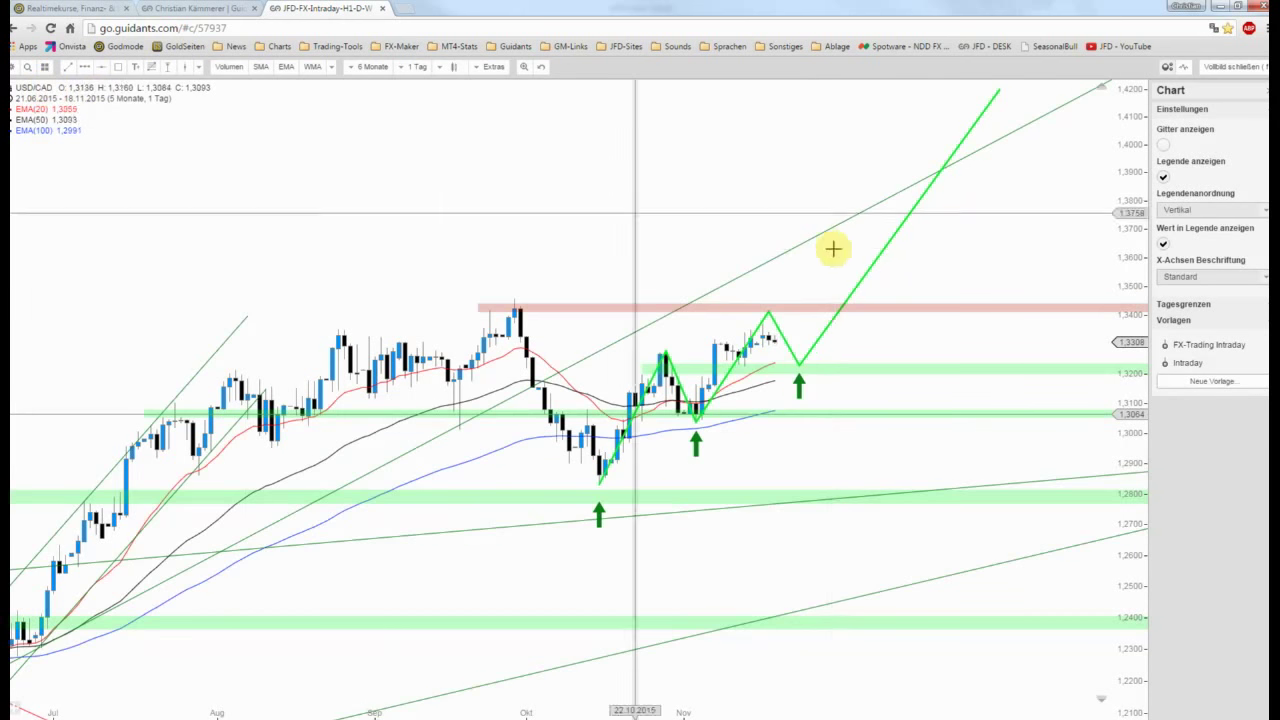
{"action": "scroll", "coordinate": [931, 272], "scroll_direction": "up", "scroll_amount": 1}
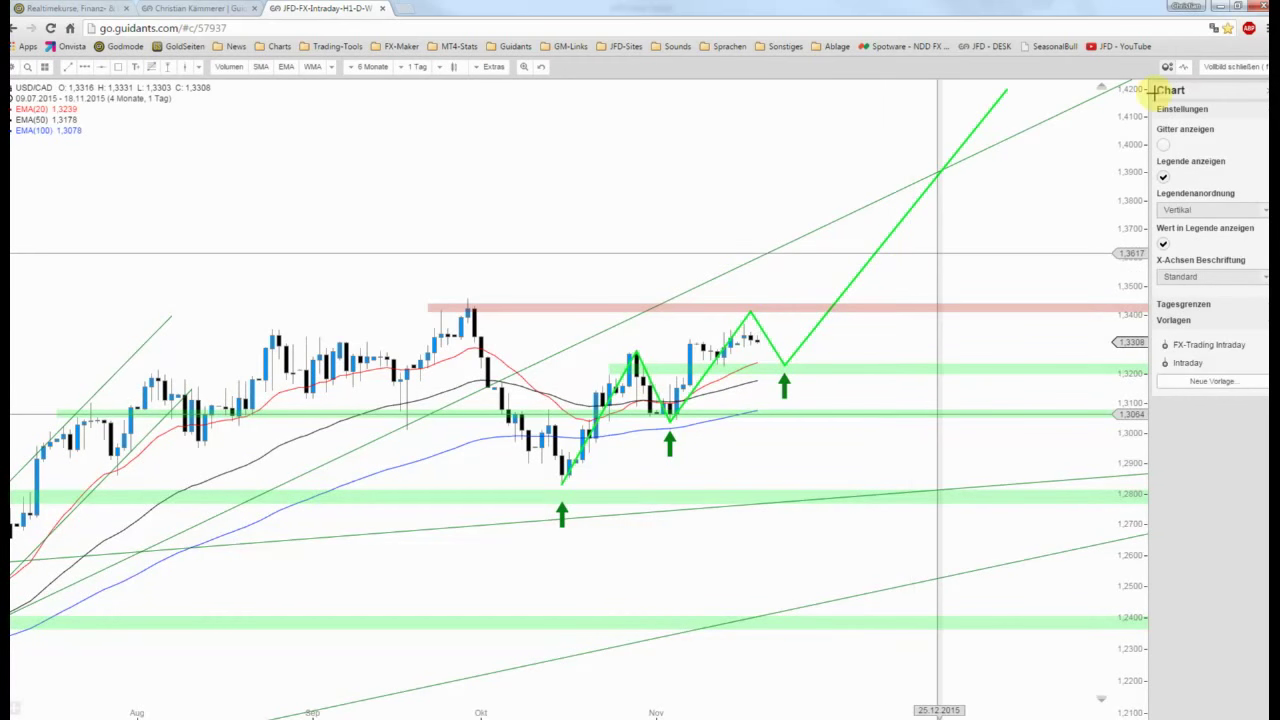
{"action": "left_click", "coordinate": [1228, 66]}
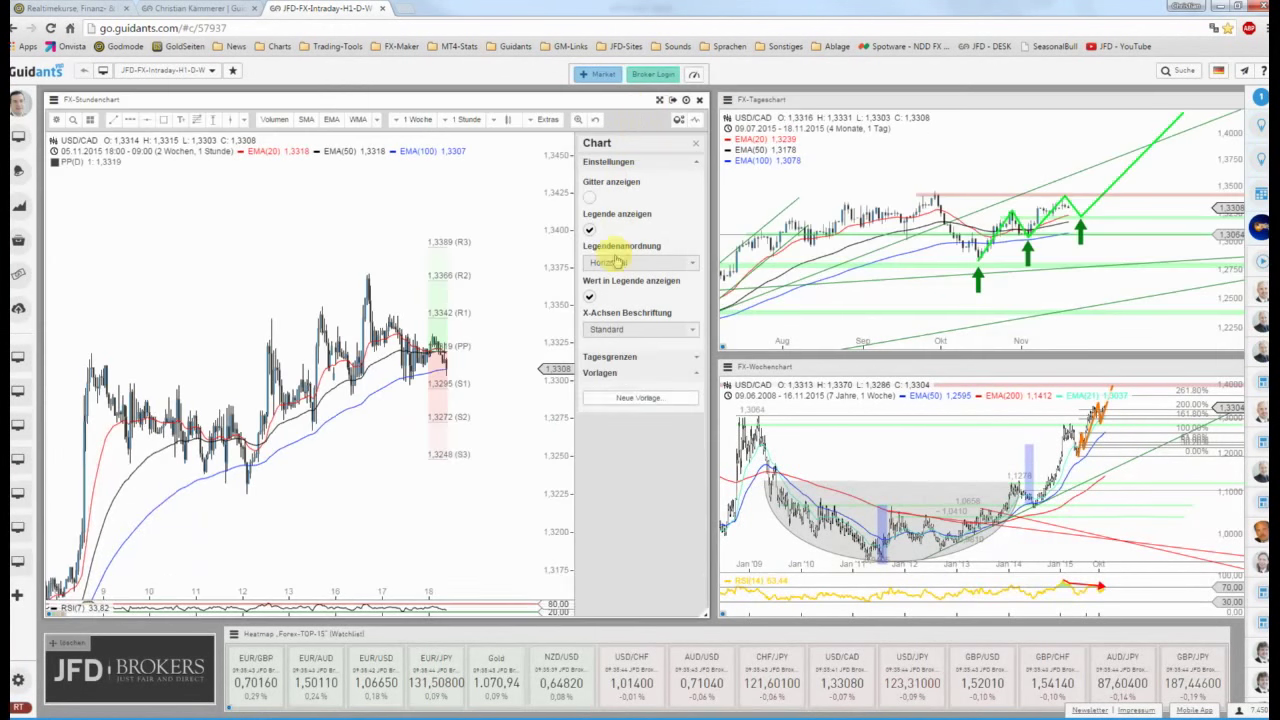
- Show the hourly USD/CAD chart full screen with the ForexBull weekly volatility overview placed over it
{"action": "left_click", "coordinate": [672, 100]}
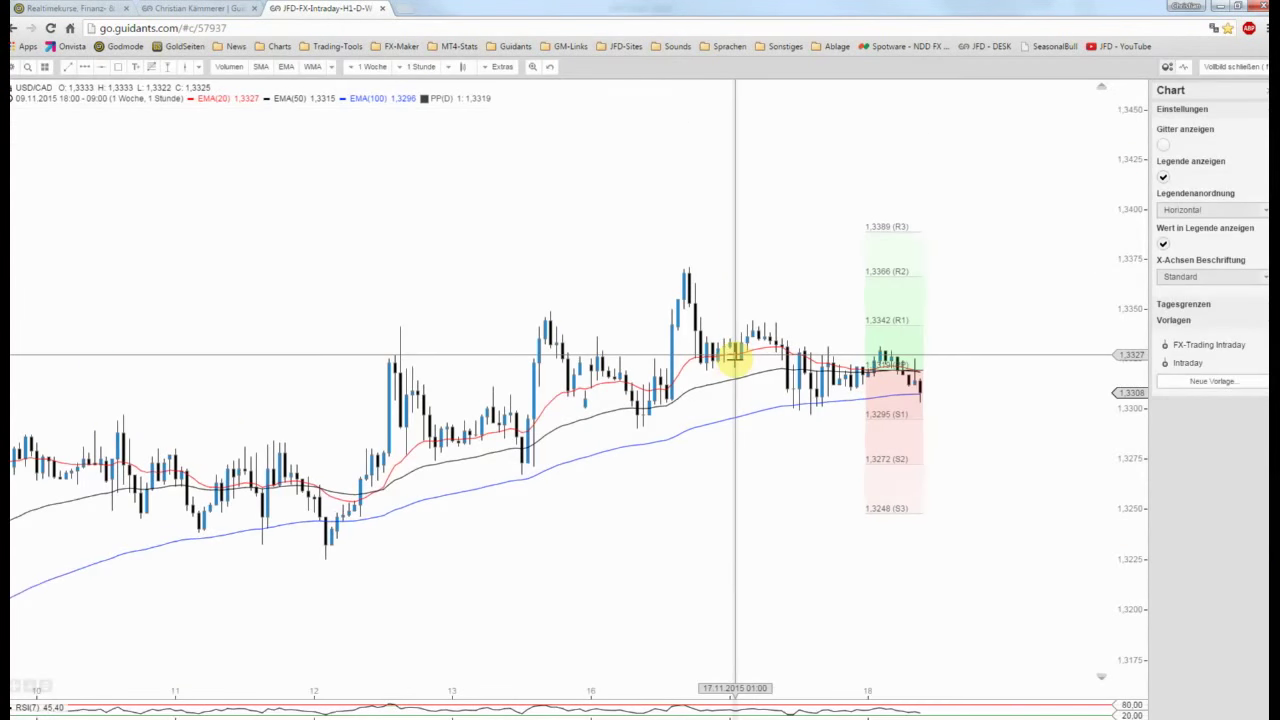
{"action": "scroll", "coordinate": [735, 355], "scroll_direction": "up", "scroll_amount": 2}
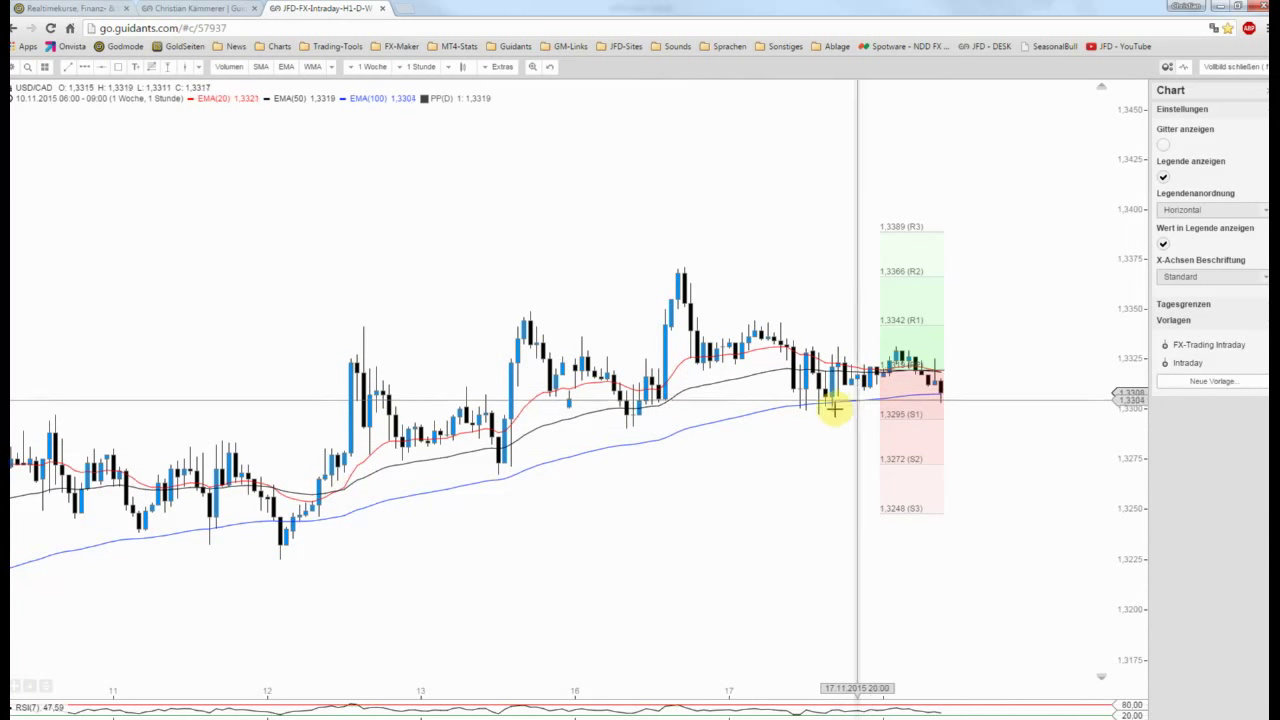
{"action": "scroll", "coordinate": [833, 408], "scroll_direction": "down", "scroll_amount": 1}
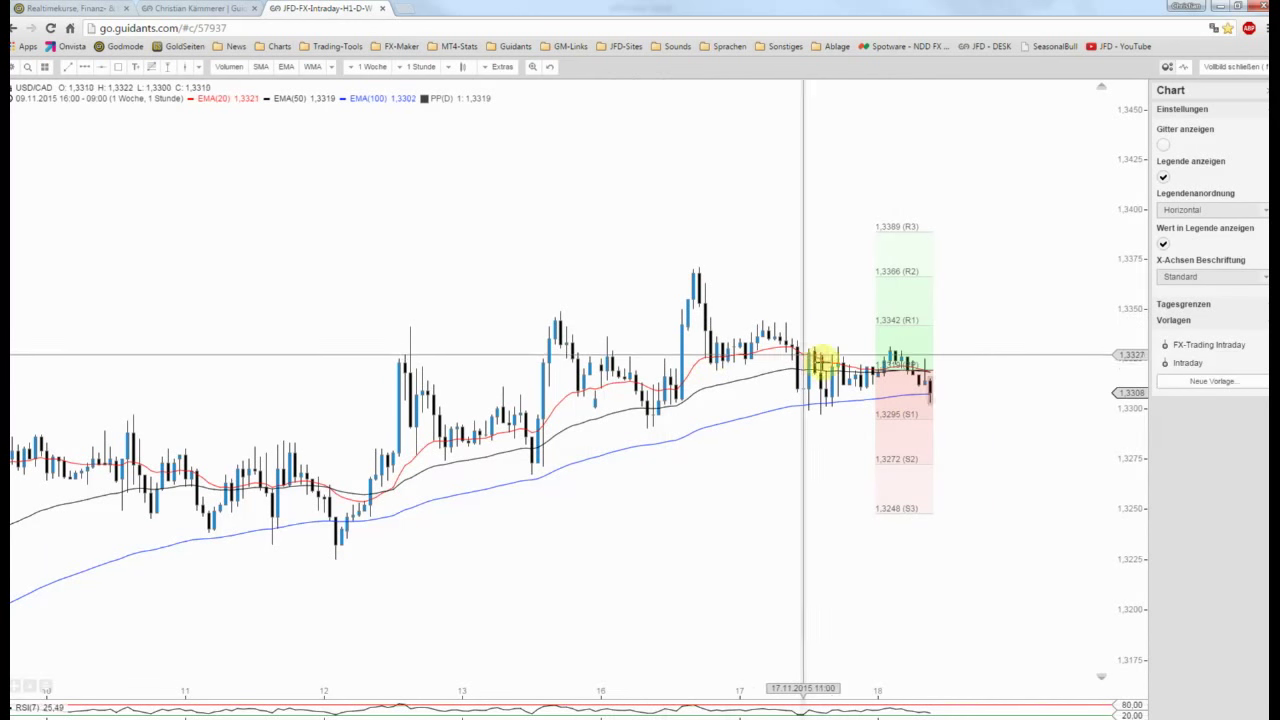
{"action": "scroll", "coordinate": [811, 366], "scroll_direction": "down", "scroll_amount": 1}
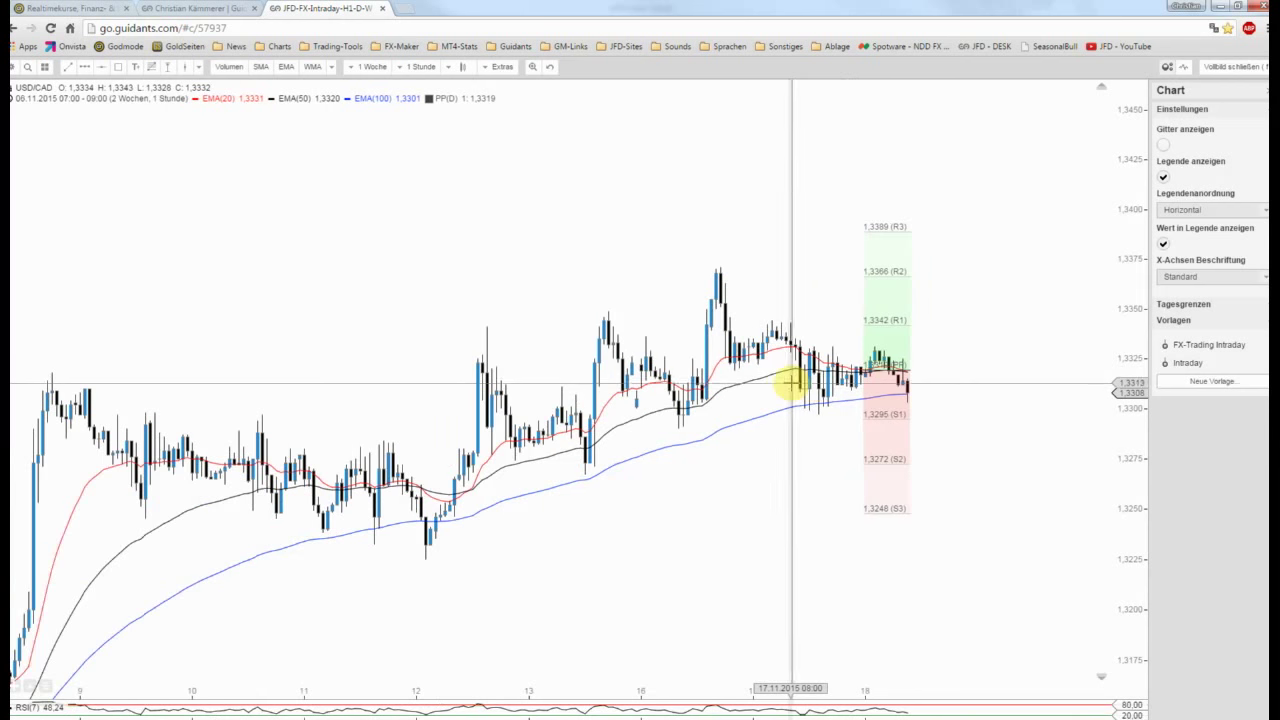
{"action": "scroll", "coordinate": [789, 381], "scroll_direction": "up", "scroll_amount": 1}
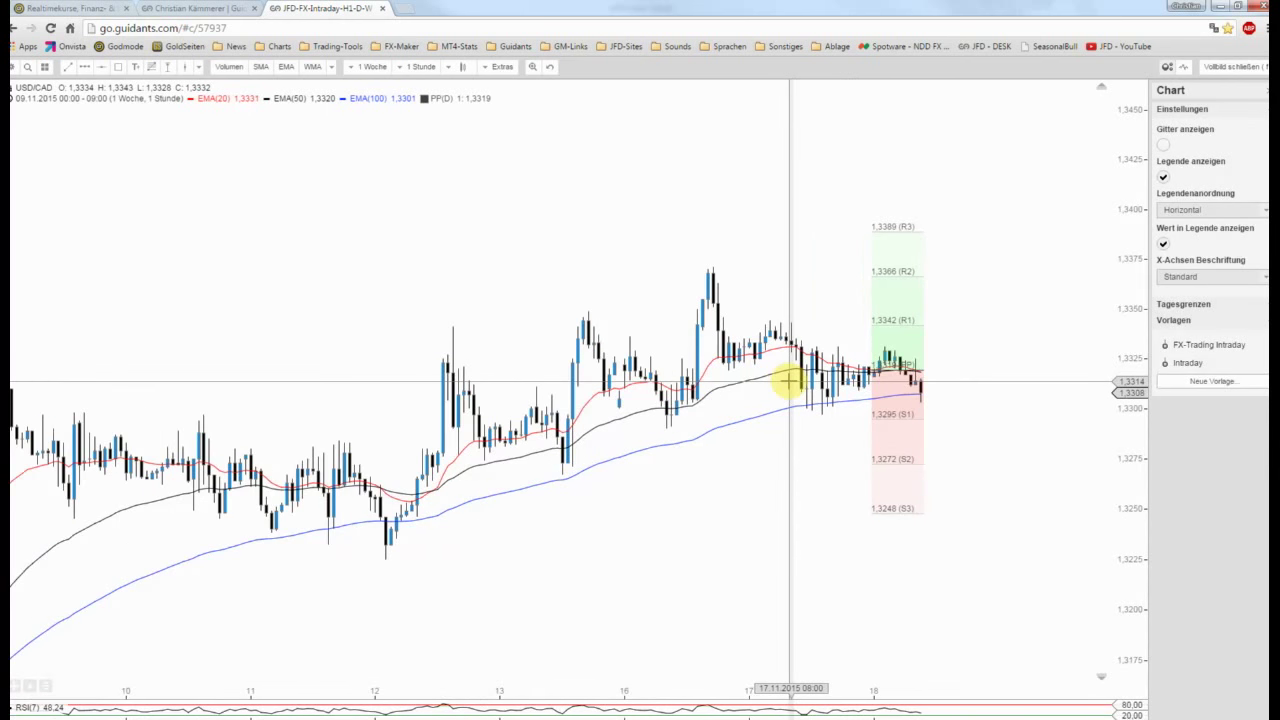
{"action": "scroll", "coordinate": [789, 381], "scroll_direction": "up", "scroll_amount": 1}
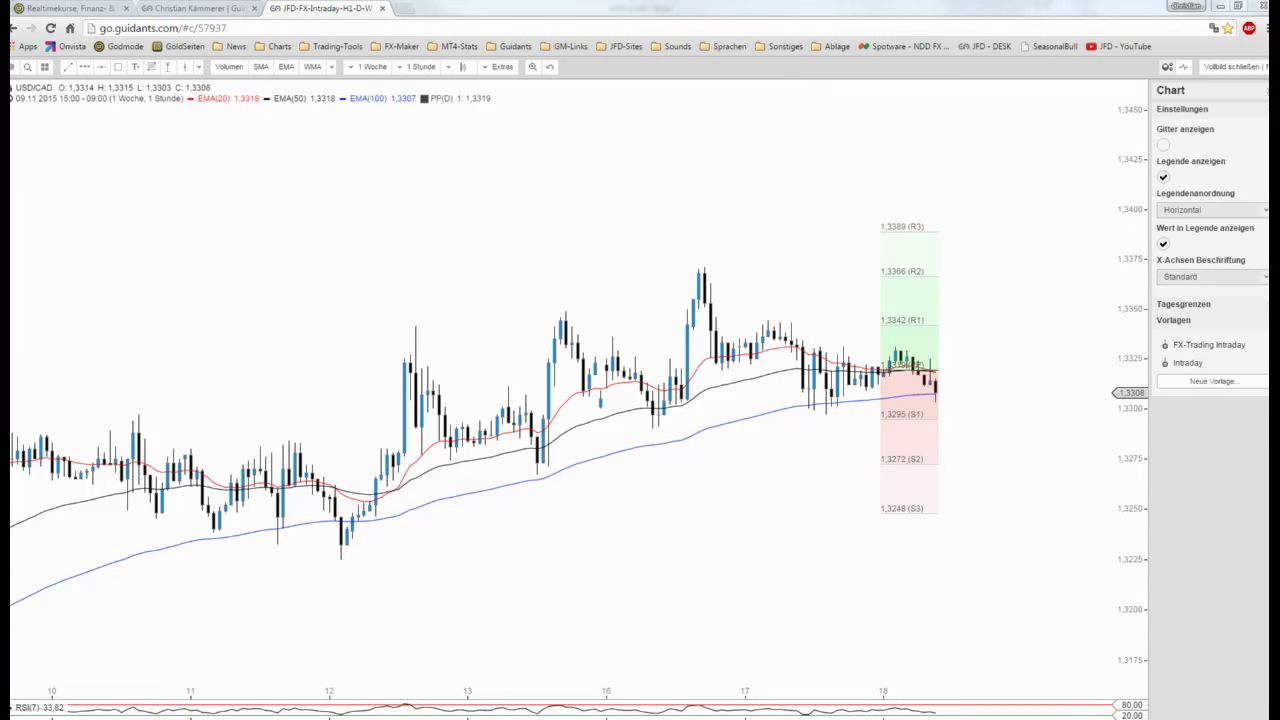
{"action": "left_click_drag", "start_coordinate": [120, 234], "coordinate": [162, 238]}
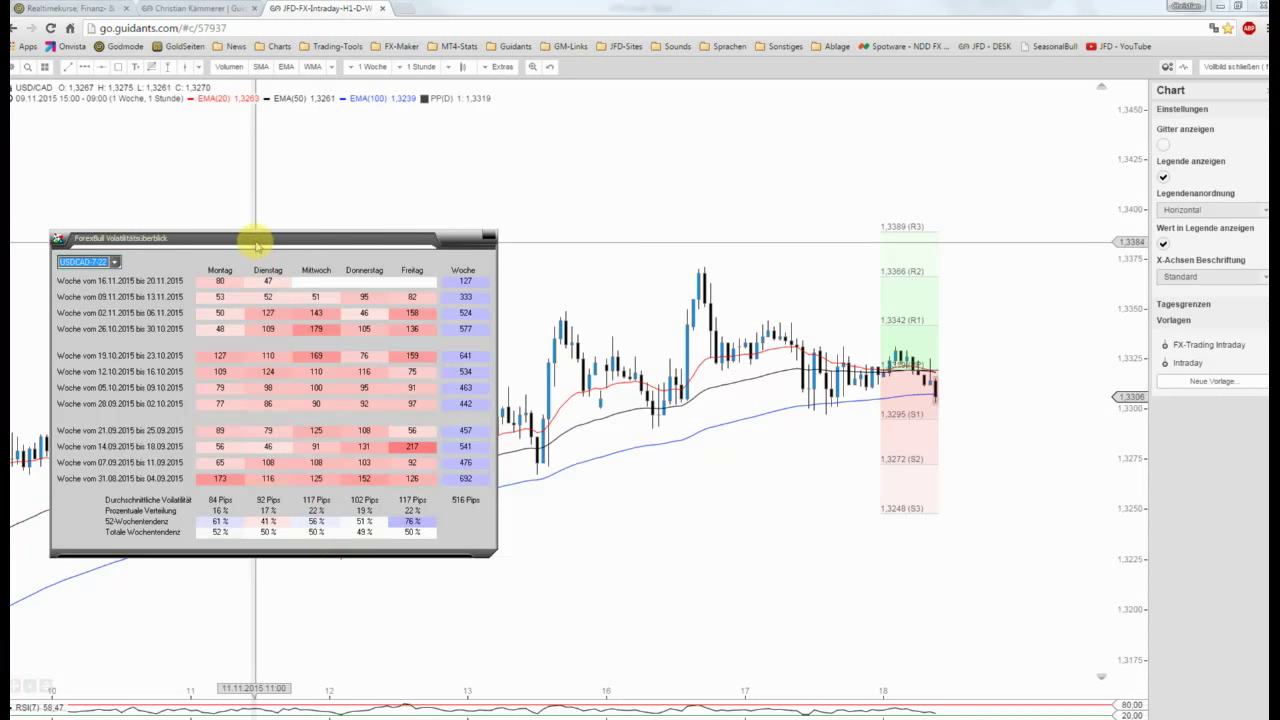
- Move the volatility overview aside, review the ForexBull forecast maximized, then minimize it
{"action": "left_click_drag", "start_coordinate": [255, 245], "coordinate": [0, 255]}
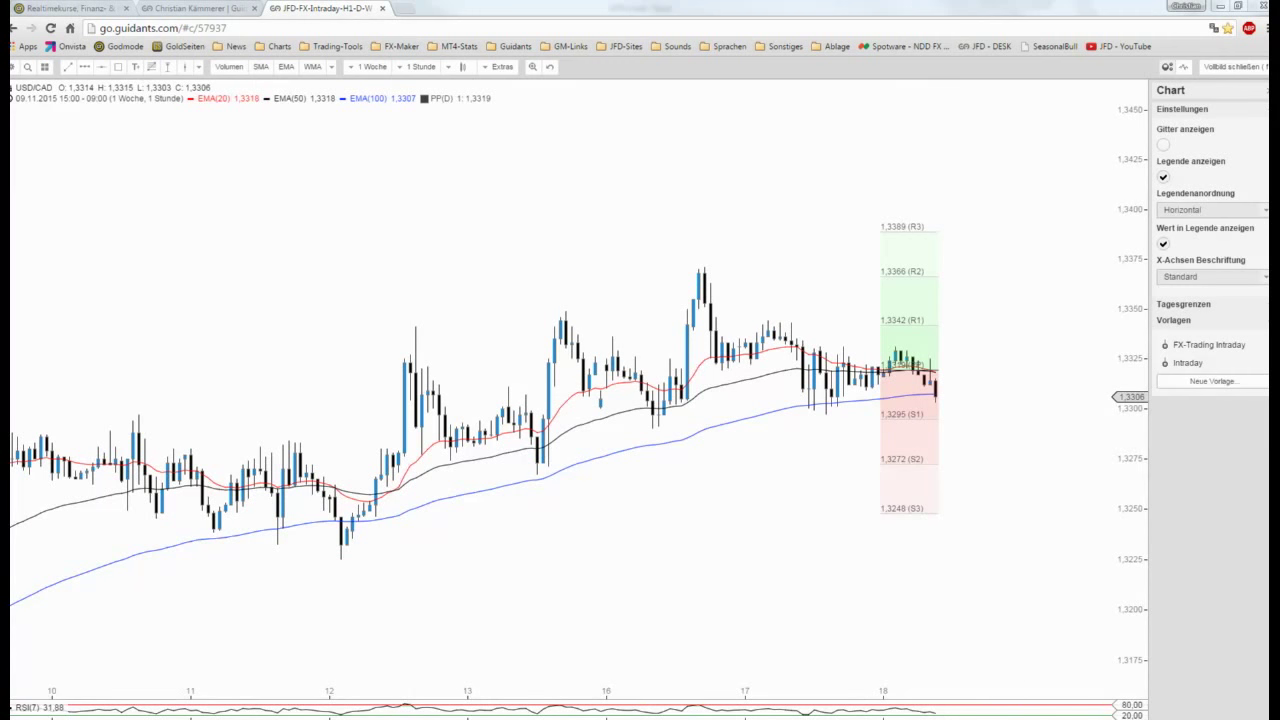
{"action": "left_click_drag", "start_coordinate": [5, 255], "coordinate": [897, 82]}
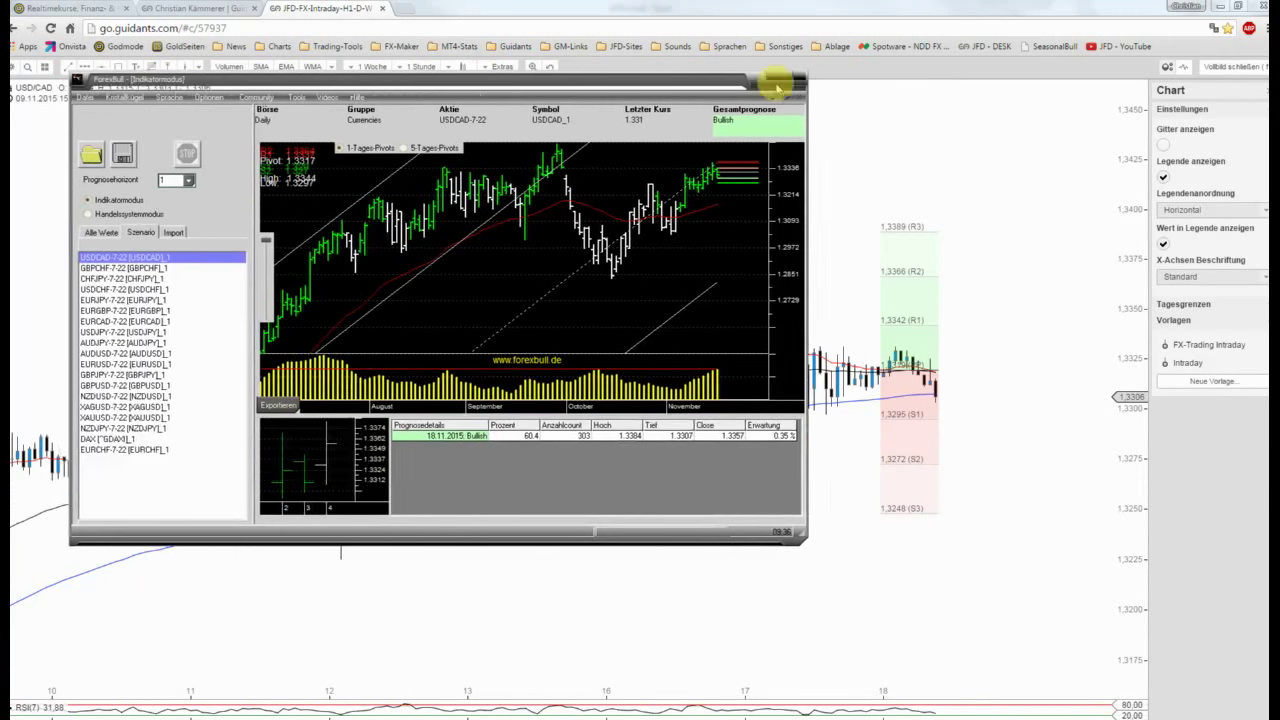
{"action": "left_click", "coordinate": [910, 79]}
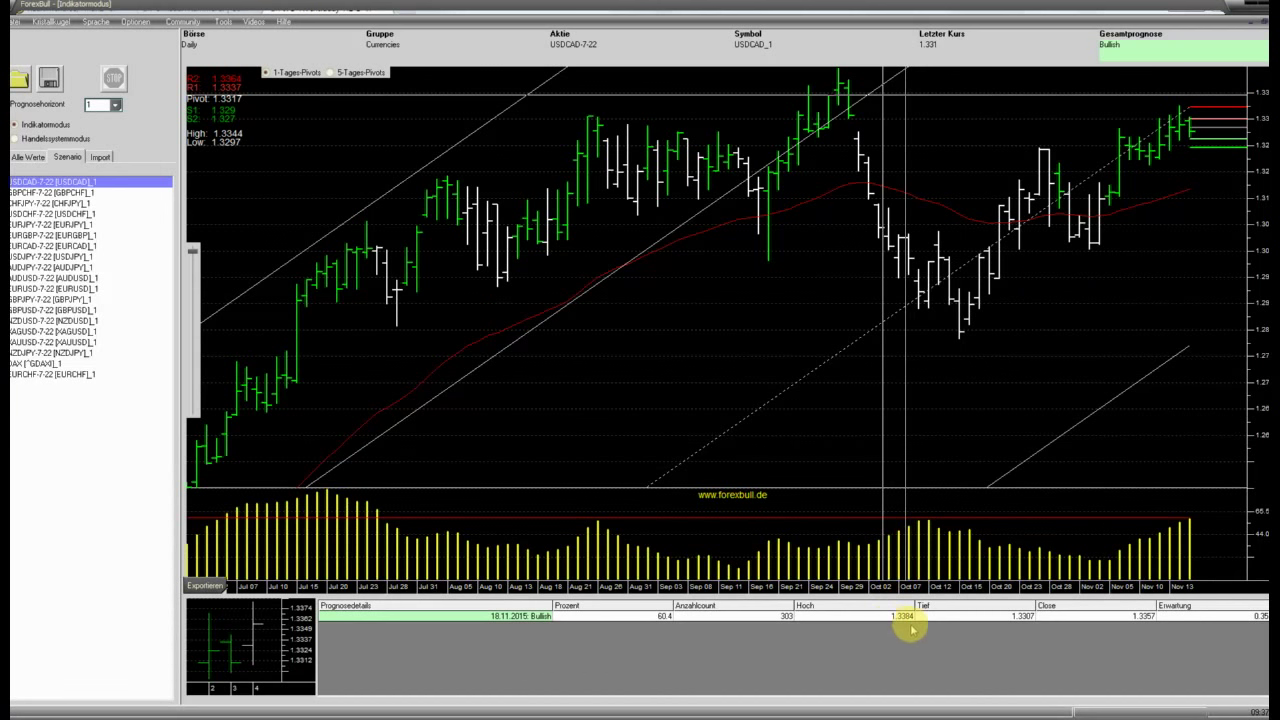
{"action": "mouse_move", "coordinate": [906, 627]}
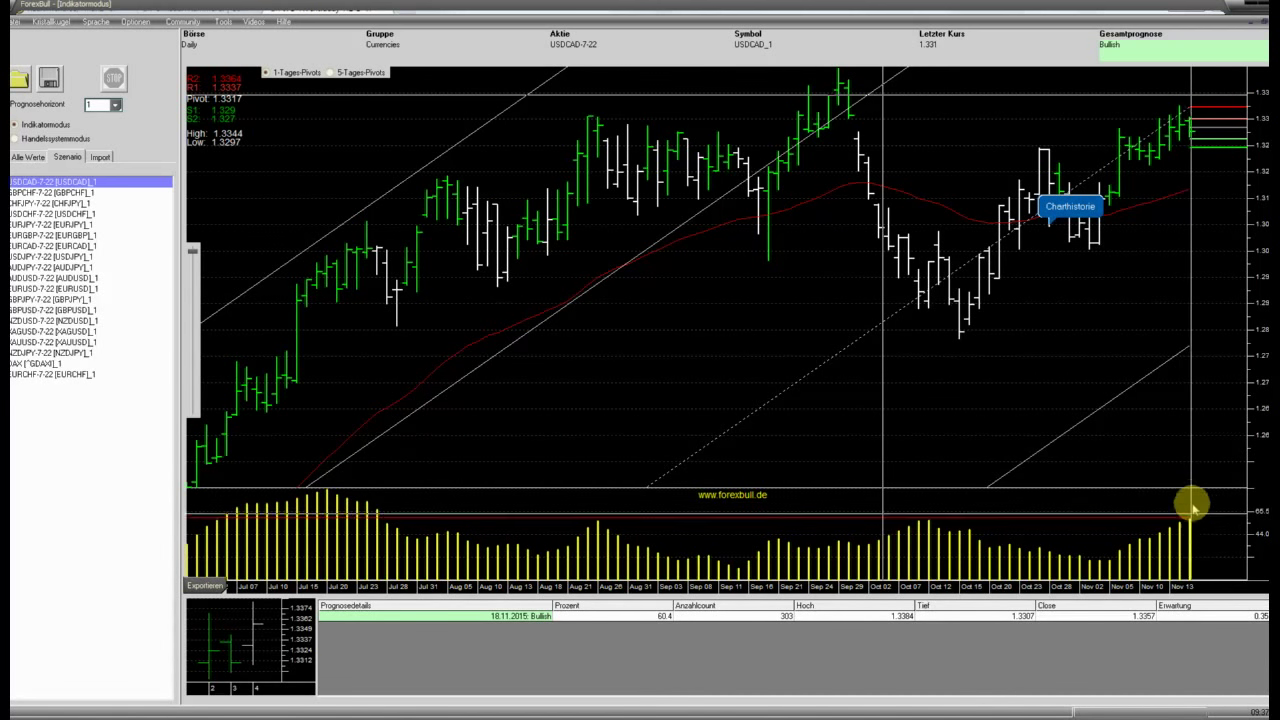
{"action": "left_click", "coordinate": [1257, 7]}
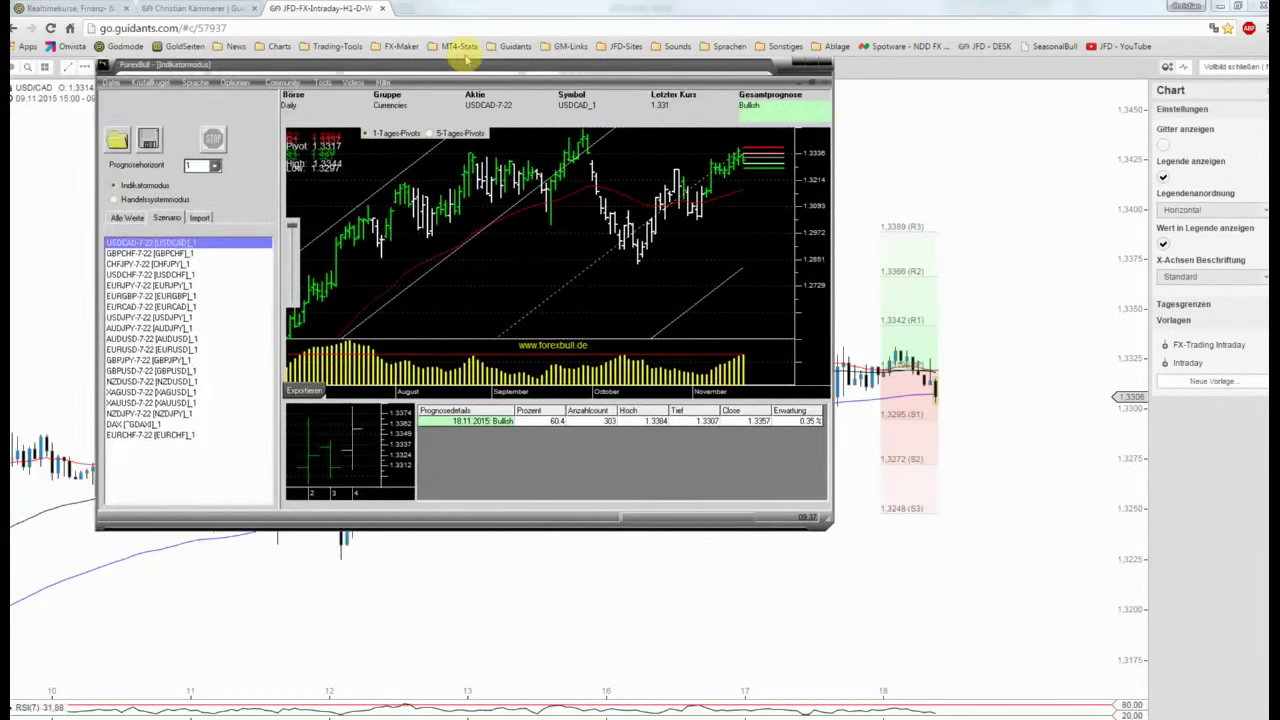
{"action": "left_click", "coordinate": [800, 80]}
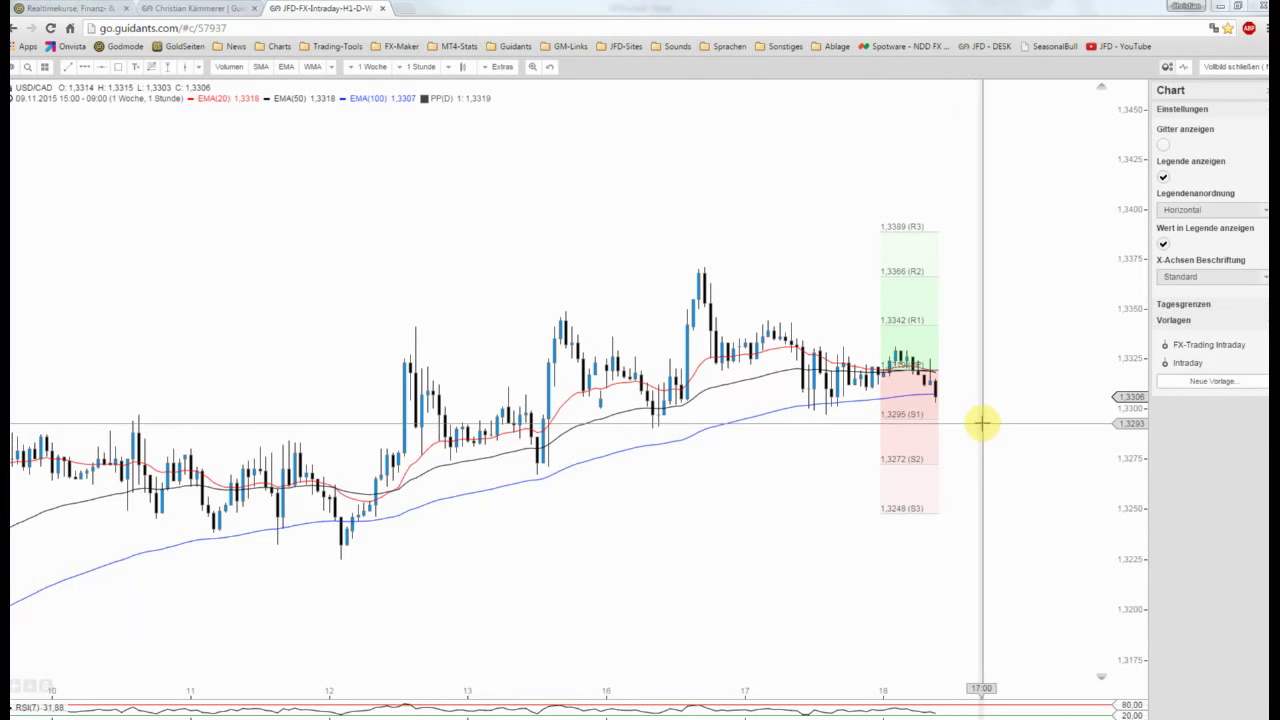
- Draw a Grüne Zone rectangle at the 1.3301 low extending to the chart's right edge
{"action": "left_click_drag", "start_coordinate": [980, 423], "coordinate": [846, 423]}
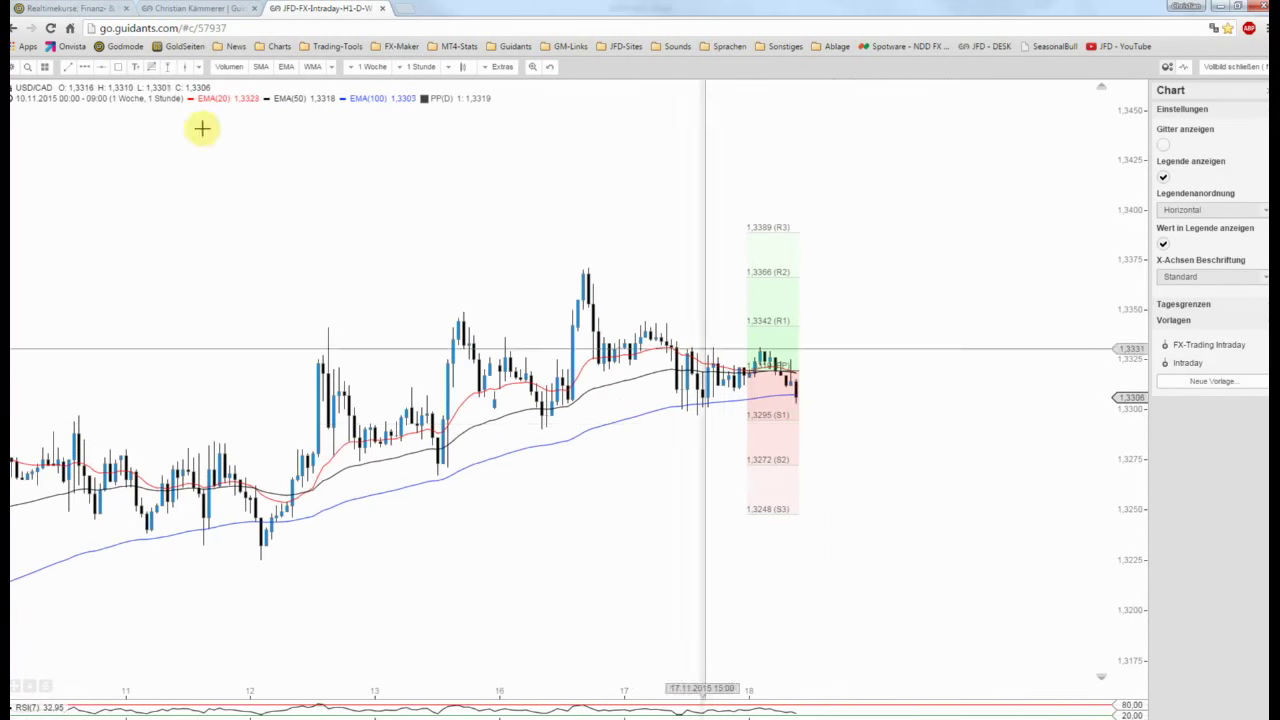
{"action": "left_click", "coordinate": [120, 67]}
{"action": "left_click_drag", "start_coordinate": [634, 399], "coordinate": [557, 400]}
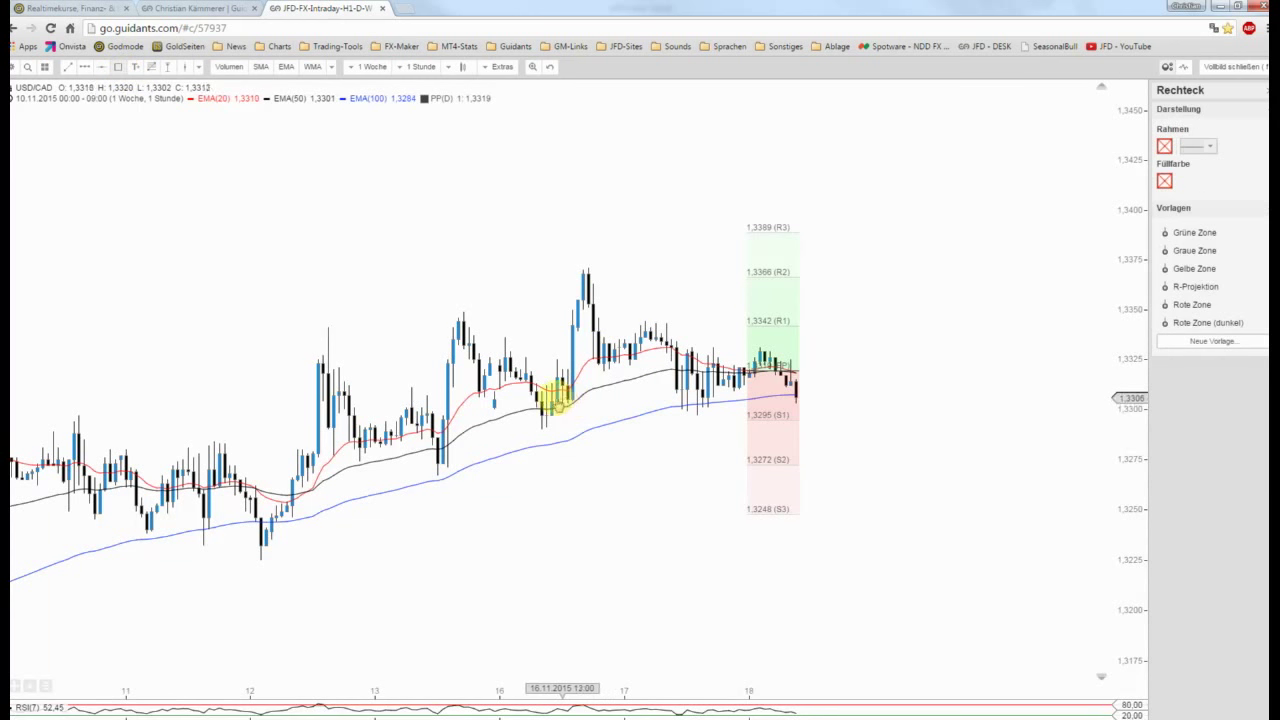
{"action": "left_click_drag", "start_coordinate": [963, 407], "coordinate": [1110, 412]}
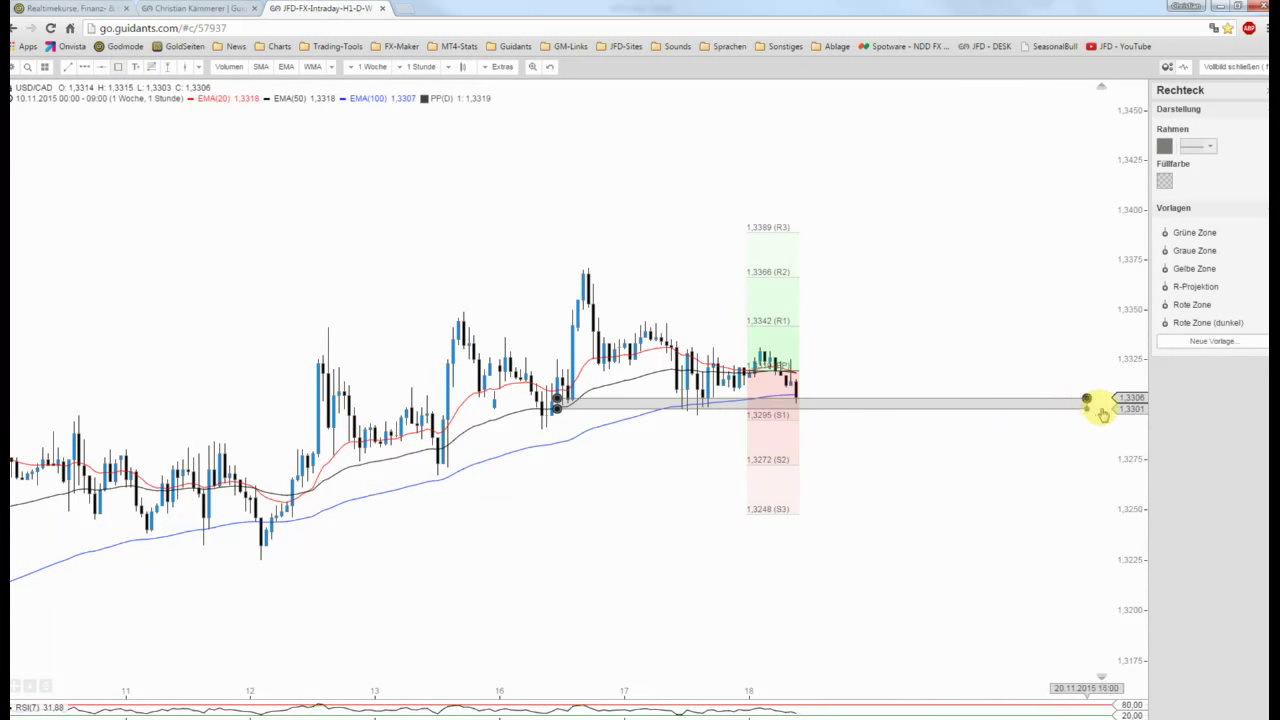
{"action": "left_click", "coordinate": [1190, 233]}
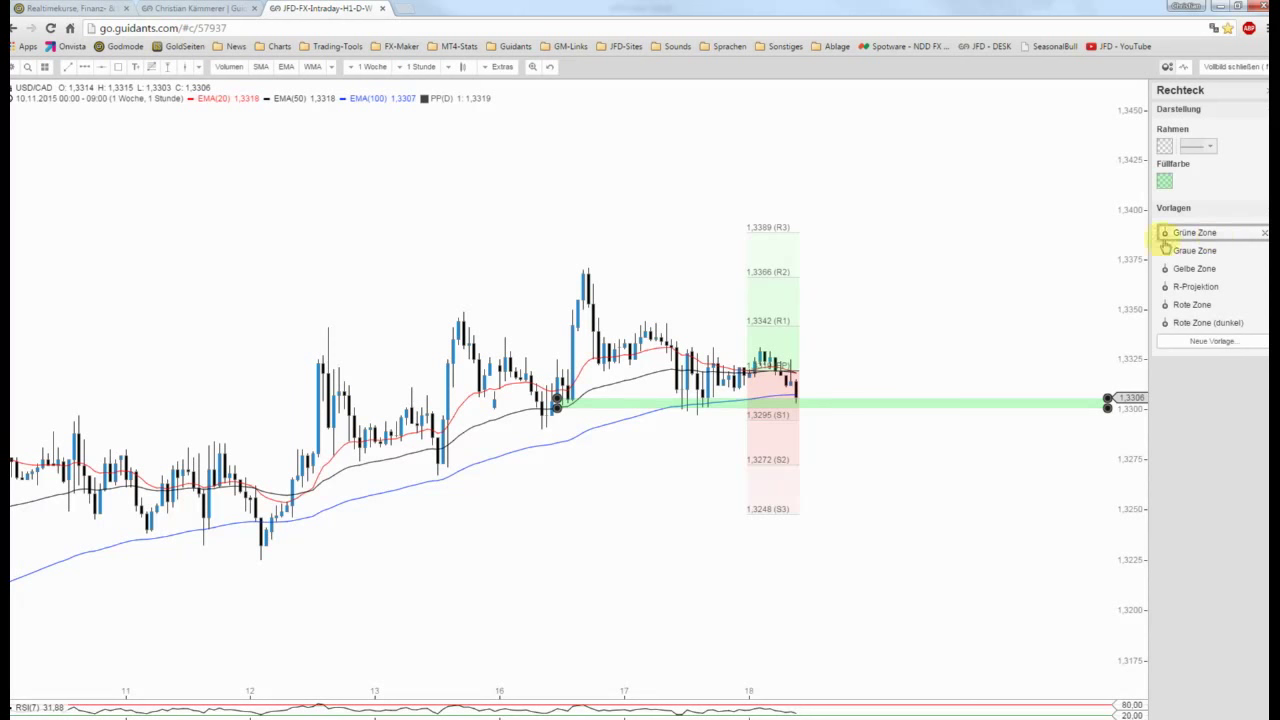
{"action": "left_click", "coordinate": [945, 318]}
- Draw a red (Rote Linie) descending trendline from the 1.3370 high below recent candles
{"action": "left_click", "coordinate": [68, 66]}
{"action": "left_click", "coordinate": [588, 269]}
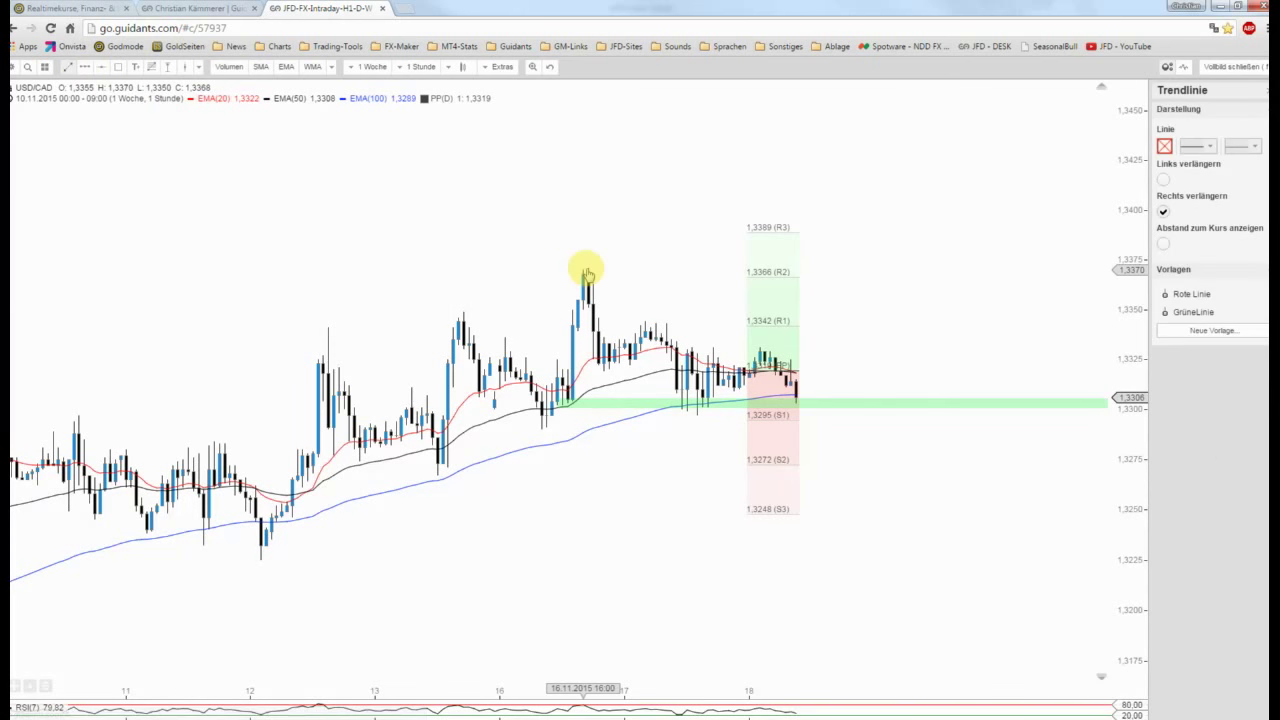
{"action": "left_click", "coordinate": [848, 387]}
{"action": "left_click", "coordinate": [1185, 294]}
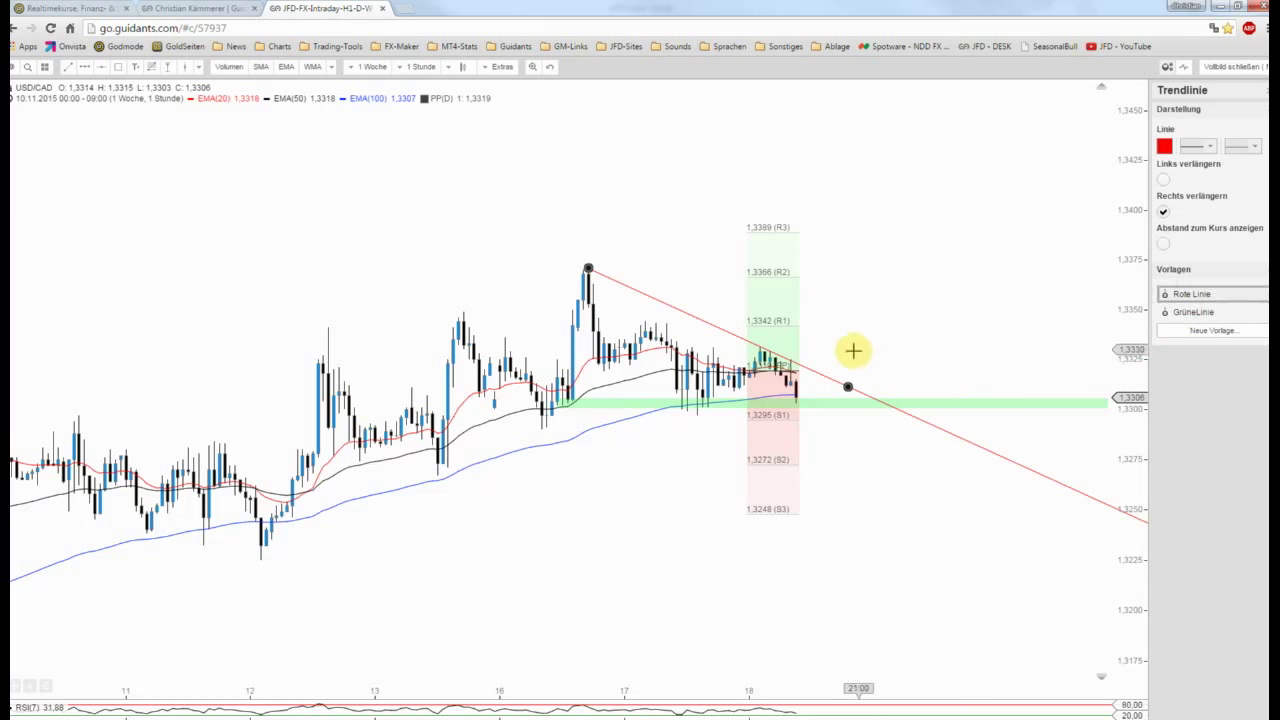
{"action": "left_click", "coordinate": [853, 351]}
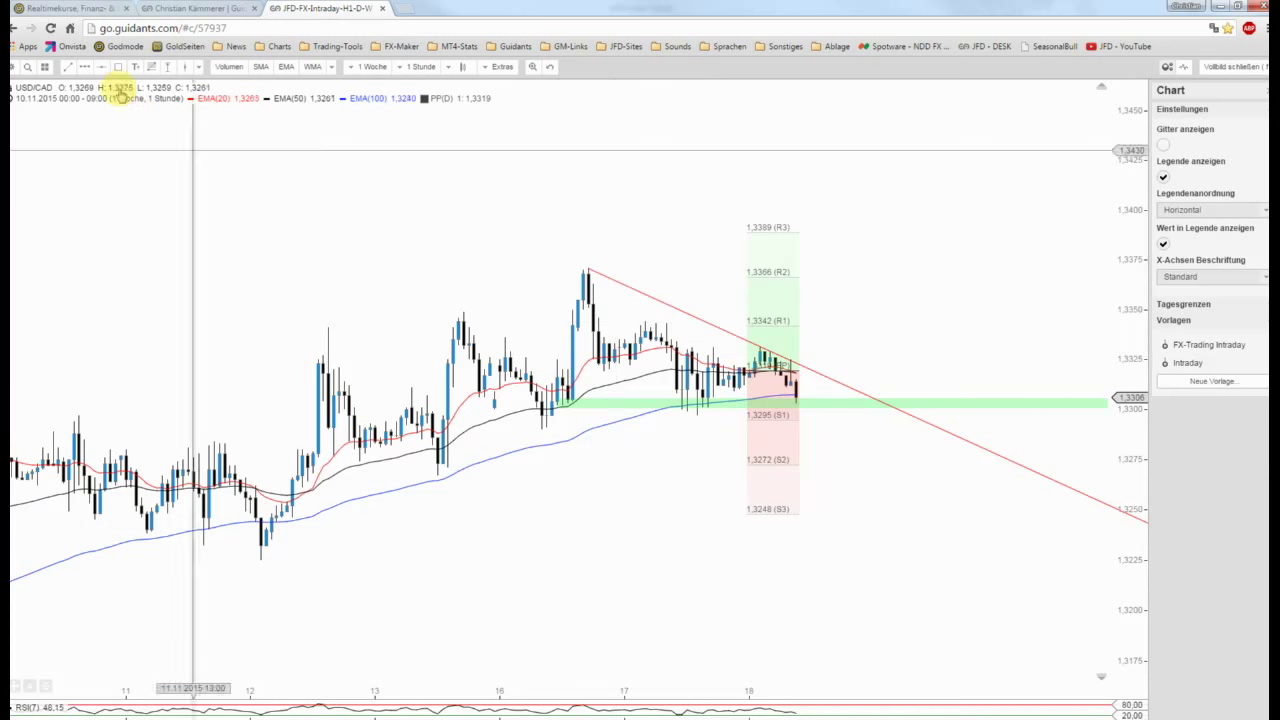
- Draw a thin Rote Zone (dunkel) rectangle across the recent highs near 1.3330
{"action": "left_click", "coordinate": [118, 66]}
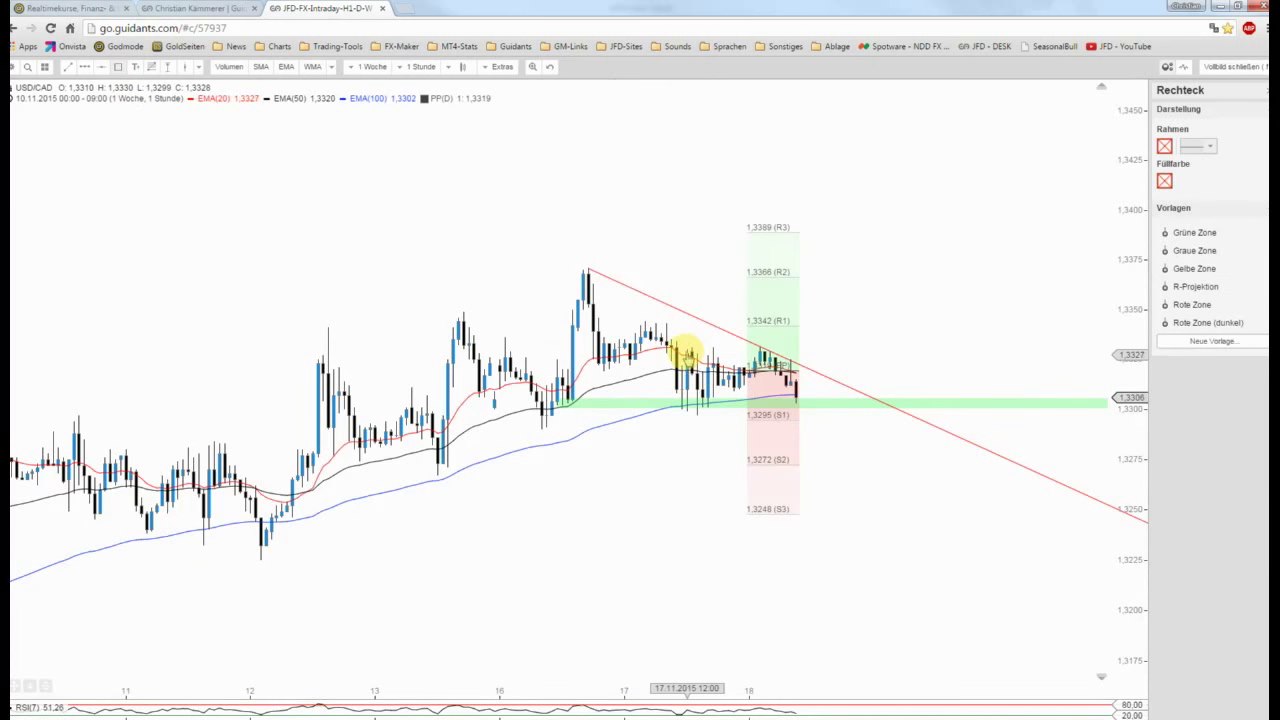
{"action": "left_click_drag", "start_coordinate": [686, 352], "coordinate": [1112, 352]}
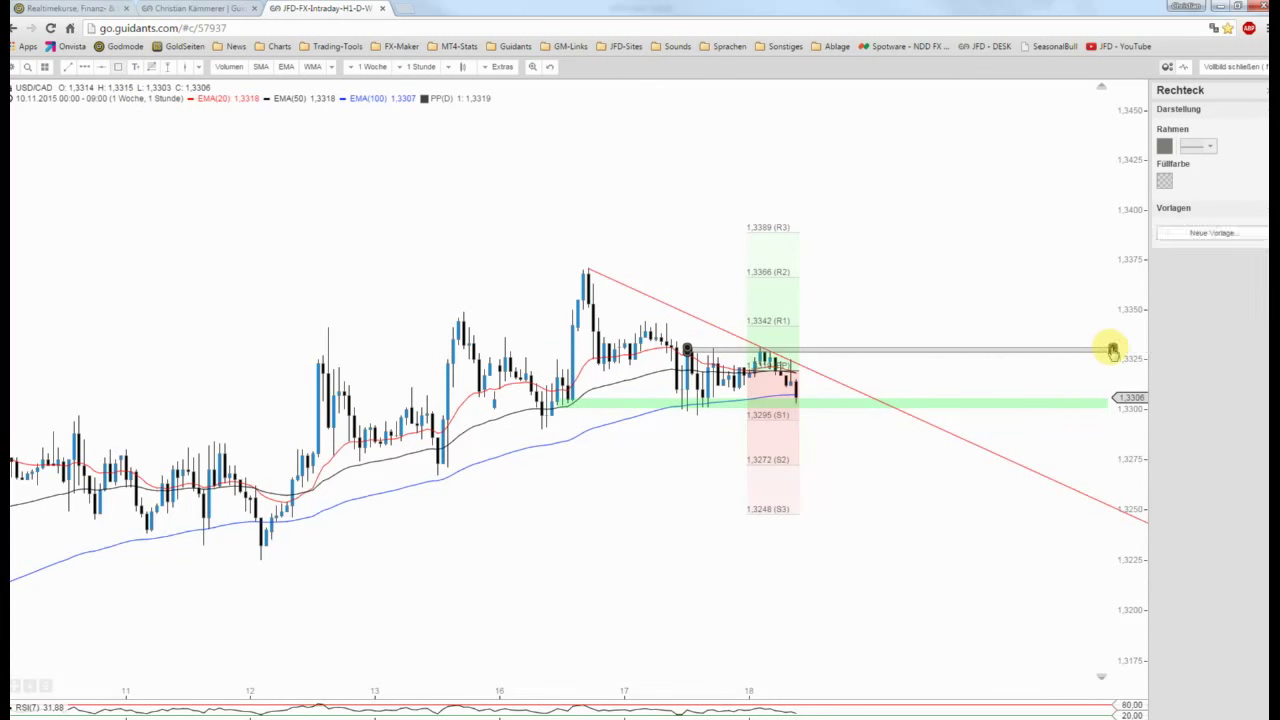
{"action": "left_click", "coordinate": [1190, 323]}
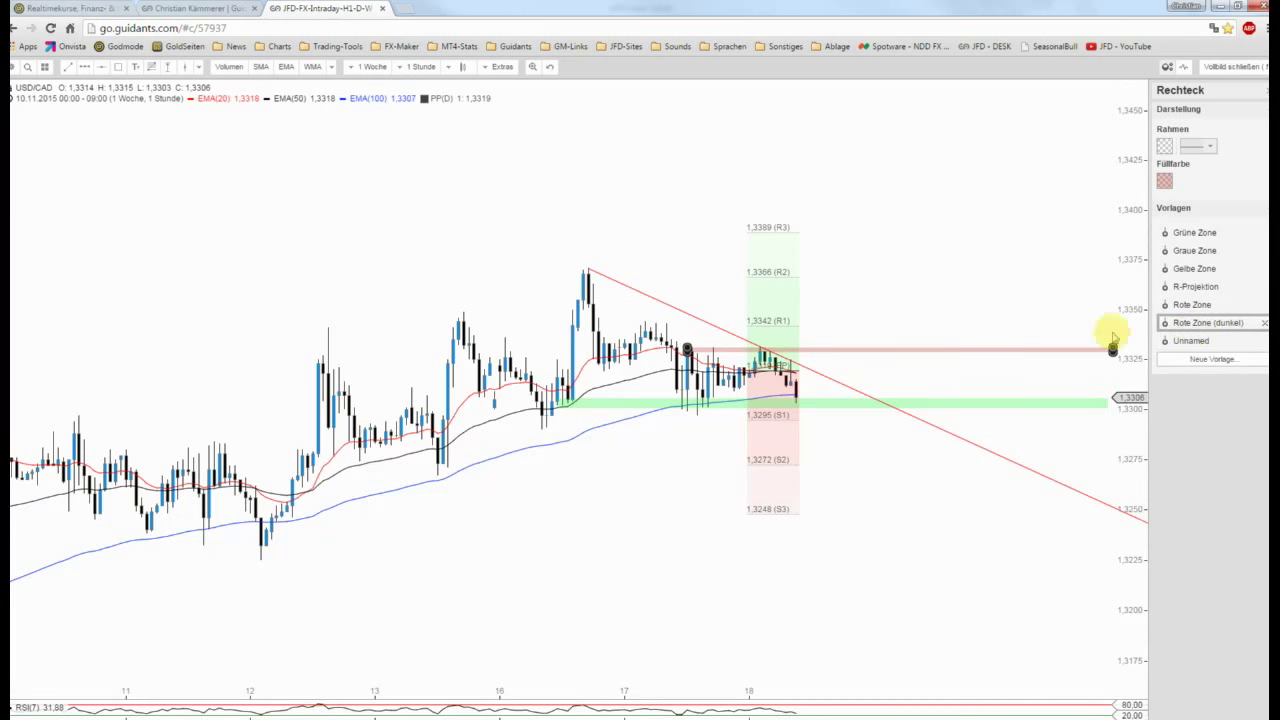
{"action": "left_click", "coordinate": [980, 328]}
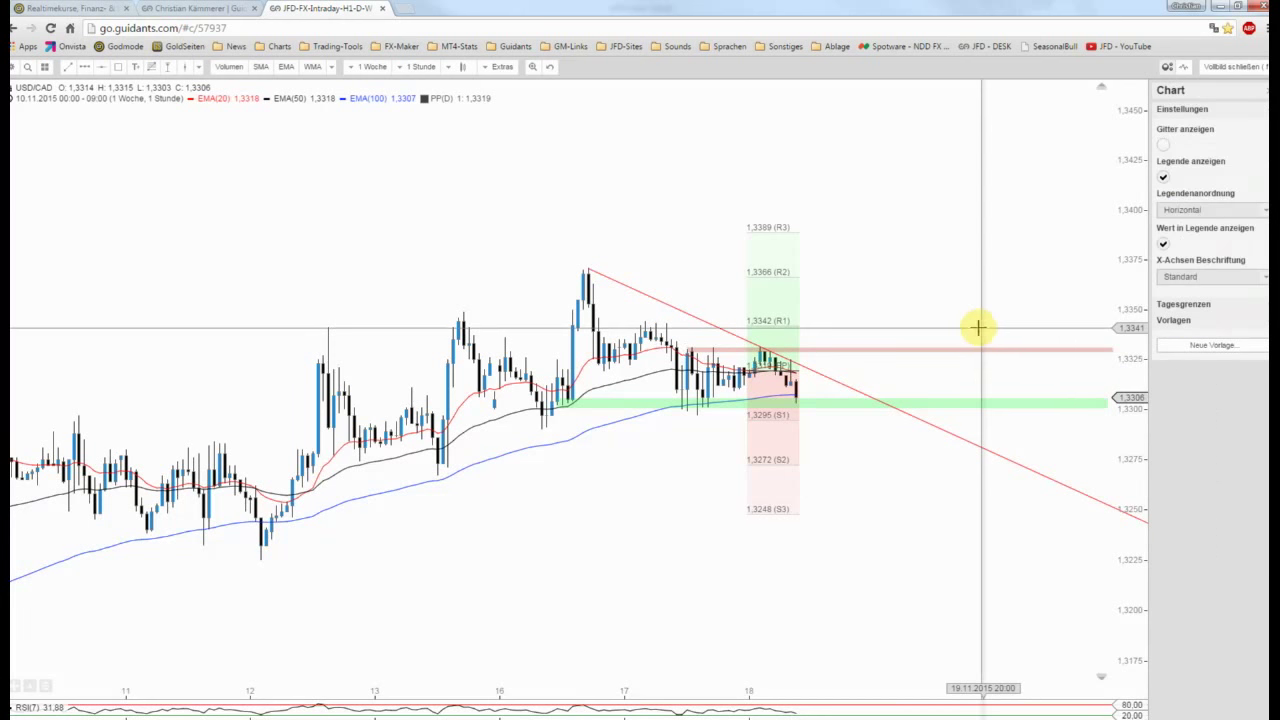
- Draw a blauer Pfeil breakout path rising from beside the red zone toward 1.3389
{"action": "left_click", "coordinate": [102, 68]}
{"action": "left_click", "coordinate": [817, 347]}
{"action": "double_click", "coordinate": [858, 240]}
{"action": "left_click", "coordinate": [1207, 265]}
{"action": "left_click", "coordinate": [897, 335]}
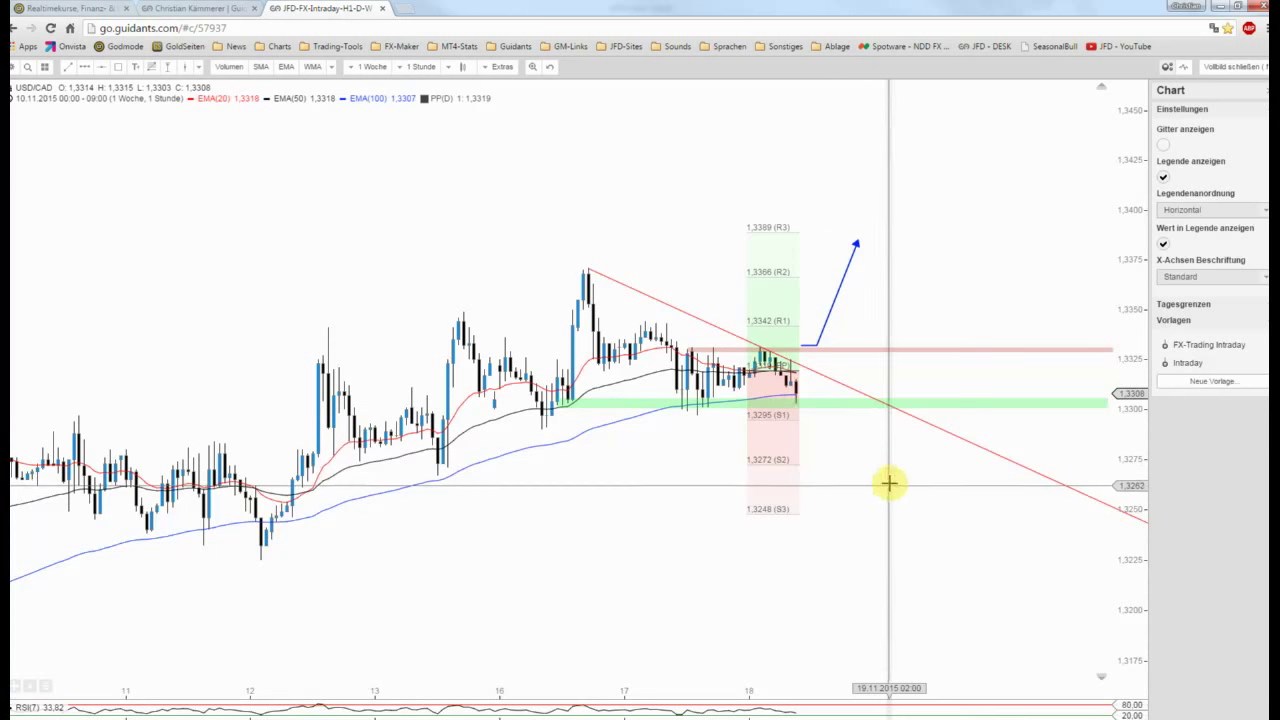
- Zoom the annotated hourly chart out and back in, then exit full screen to the dashboard
{"action": "scroll", "coordinate": [864, 493], "scroll_direction": "down", "scroll_amount": 3}
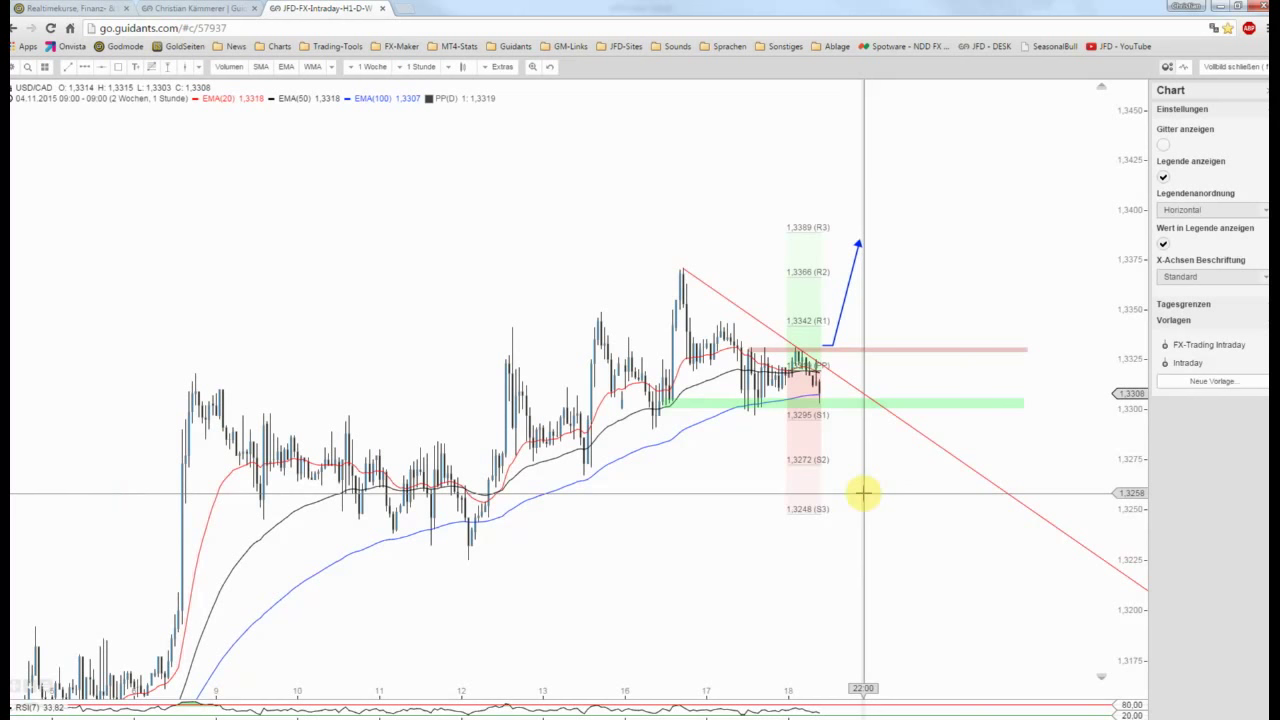
{"action": "scroll", "coordinate": [854, 487], "scroll_direction": "up", "scroll_amount": 3}
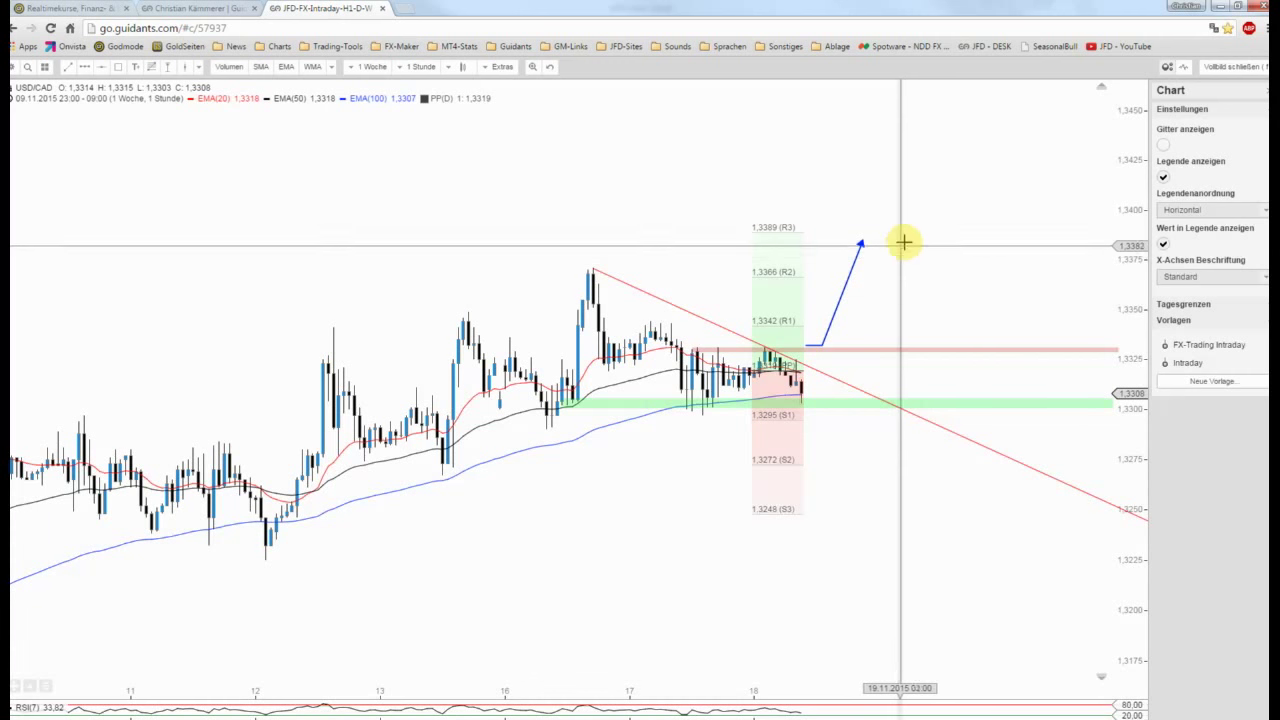
{"action": "left_click", "coordinate": [1230, 66]}
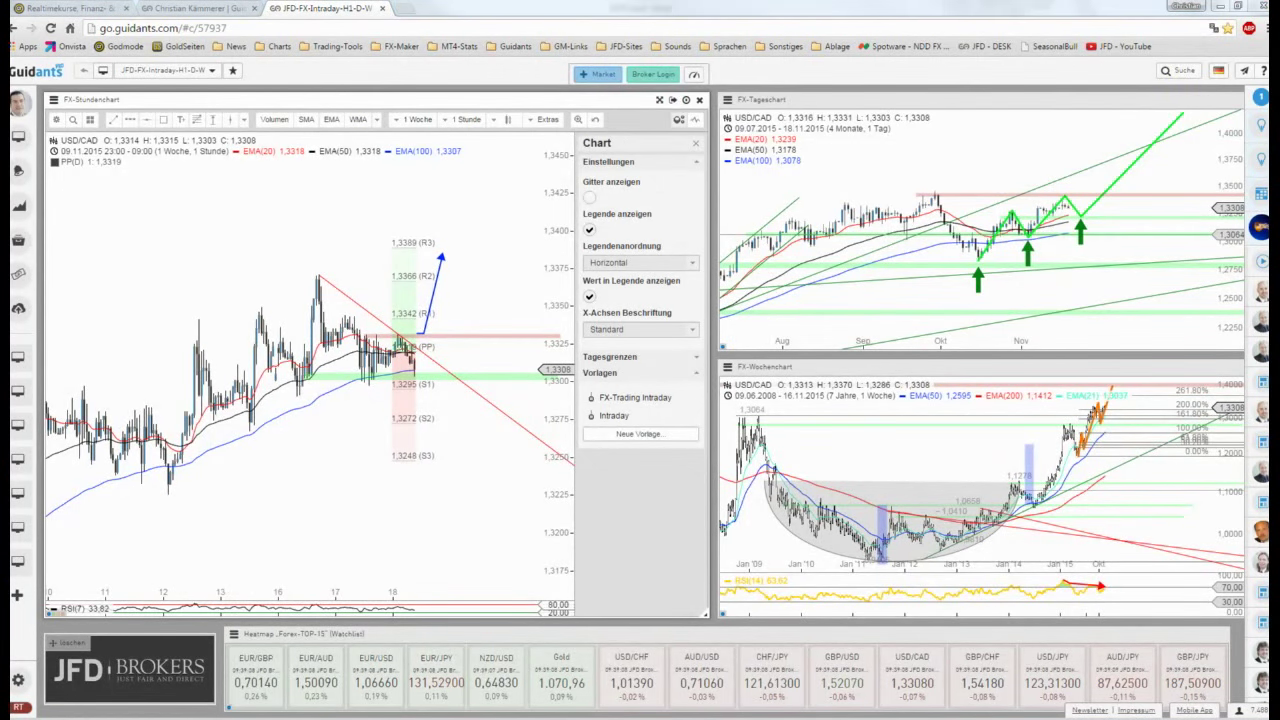
- Move the USDCAD-7-22 seasonality indicator window from the sidebar to the middle of the dashboard
{"action": "mouse_move", "coordinate": [17, 308]}
{"action": "left_mouse_down"}
{"action": "mouse_move", "coordinate": [567, 413]}
{"action": "mouse_move", "coordinate": [601, 404]}
{"action": "left_mouse_up"}
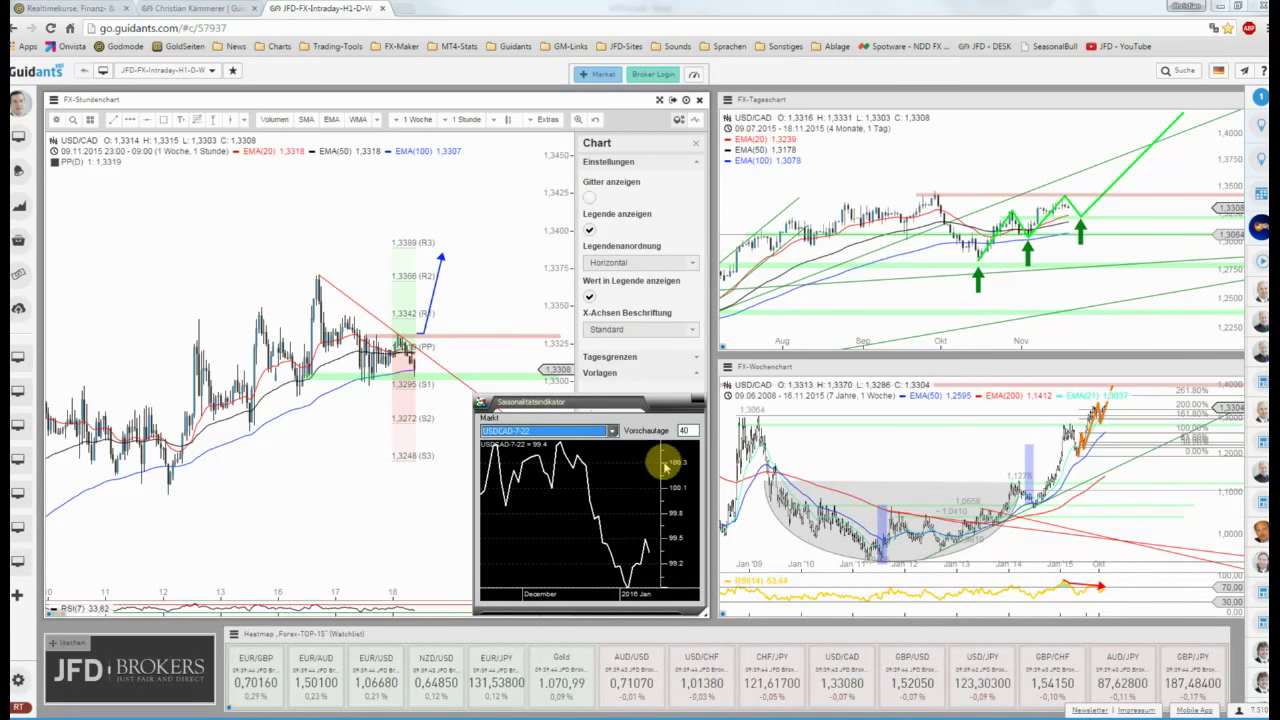
- Change the preview days from 40 to 30 and reselect USDCAD-7-22 to reload the seasonality chart
{"action": "left_click", "coordinate": [684, 430]}
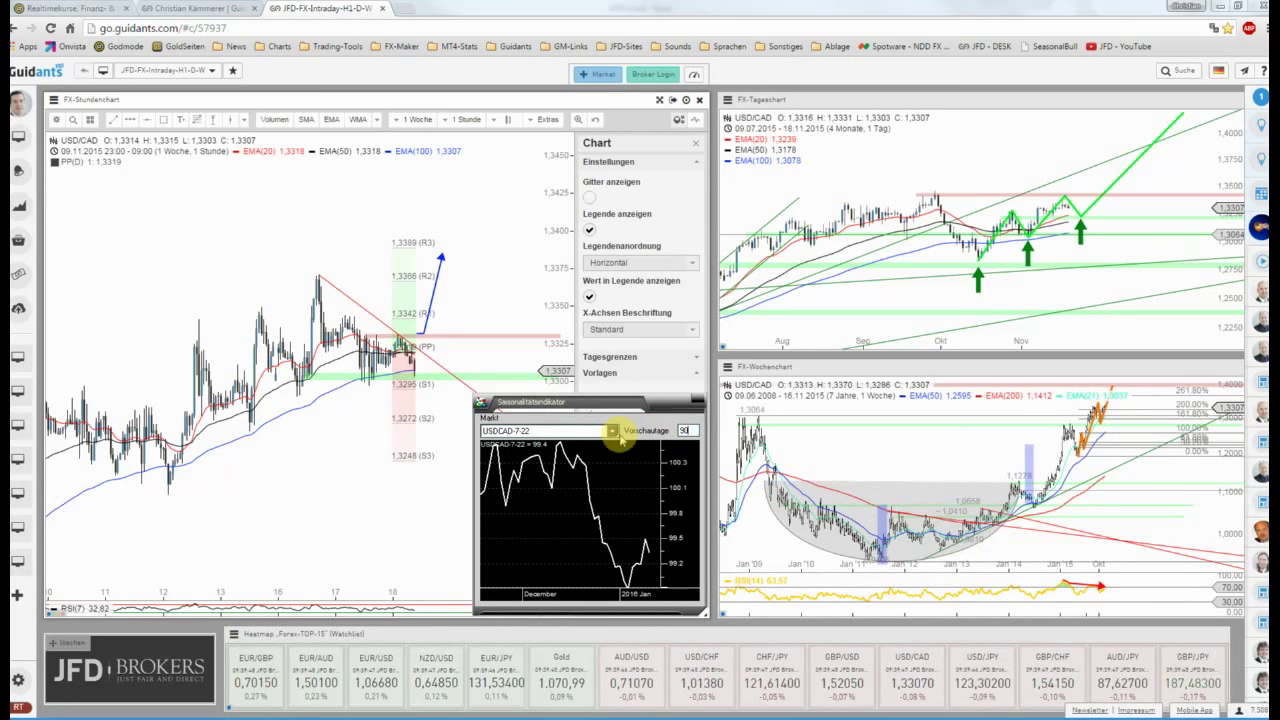
{"action": "left_click", "coordinate": [612, 431]}
{"action": "left_click", "coordinate": [575, 446]}
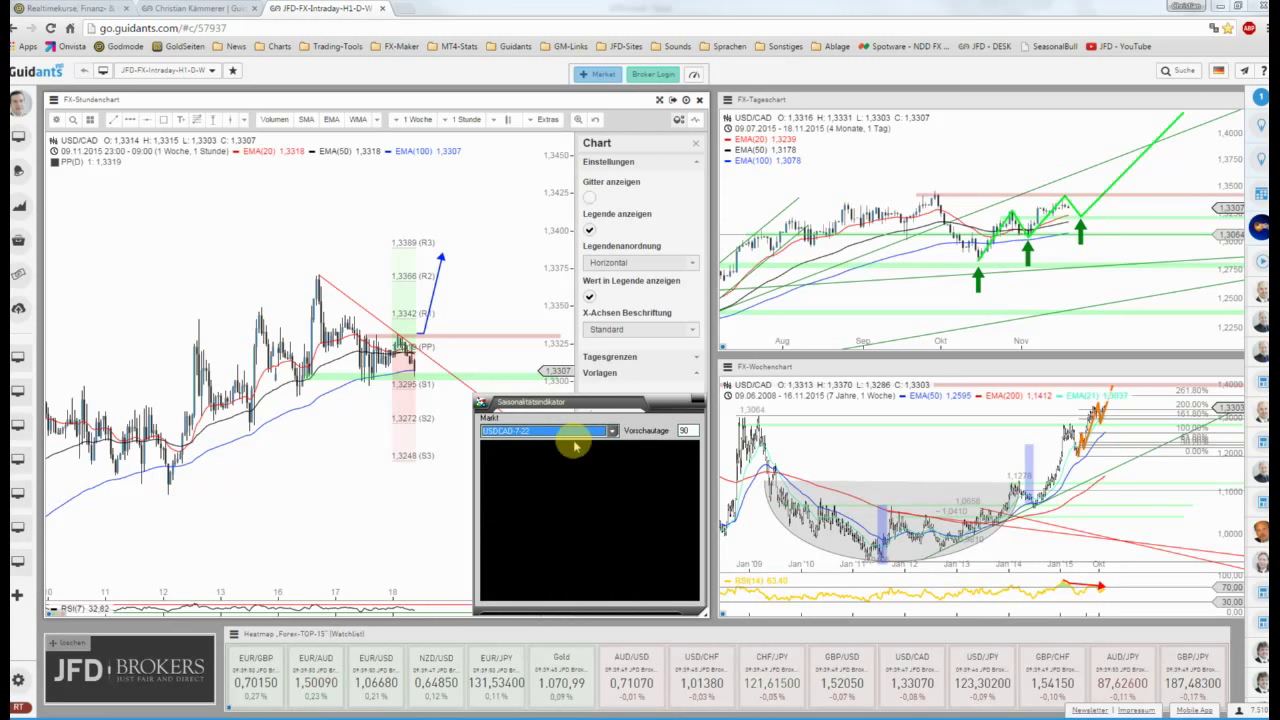